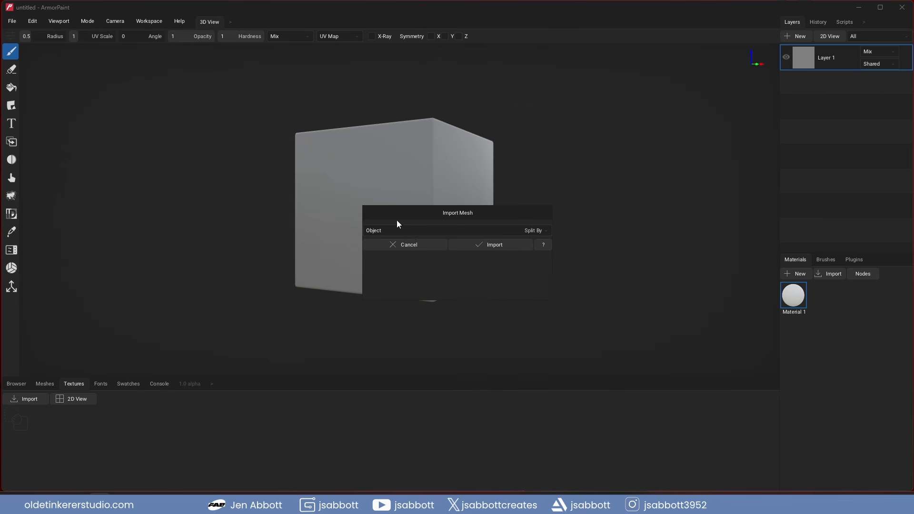
# Import the door mesh split by object and bring the whole door into view from a front angle.
pyautogui.click(494, 245)
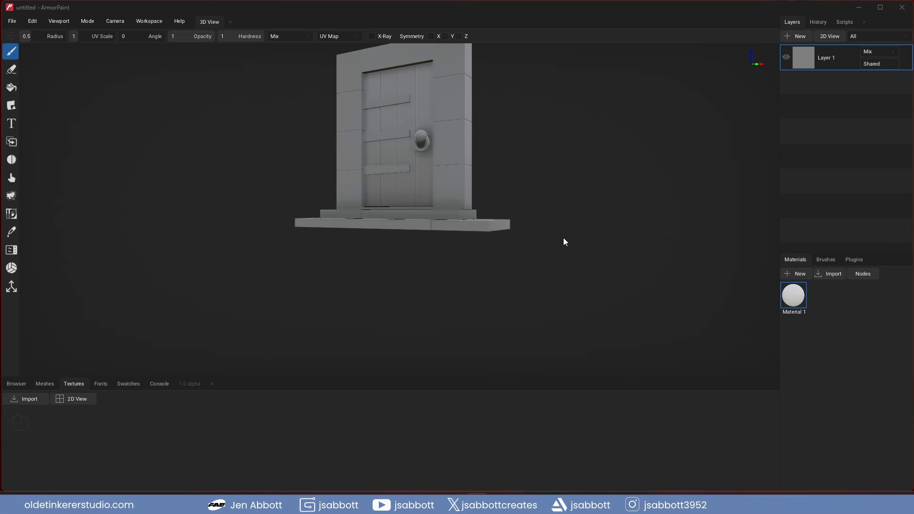
pyautogui.moveTo(563, 223); pyautogui.dragTo(576, 267, button='middle')
pyautogui.moveTo(575, 238); pyautogui.dragTo(287, 249, button='right')
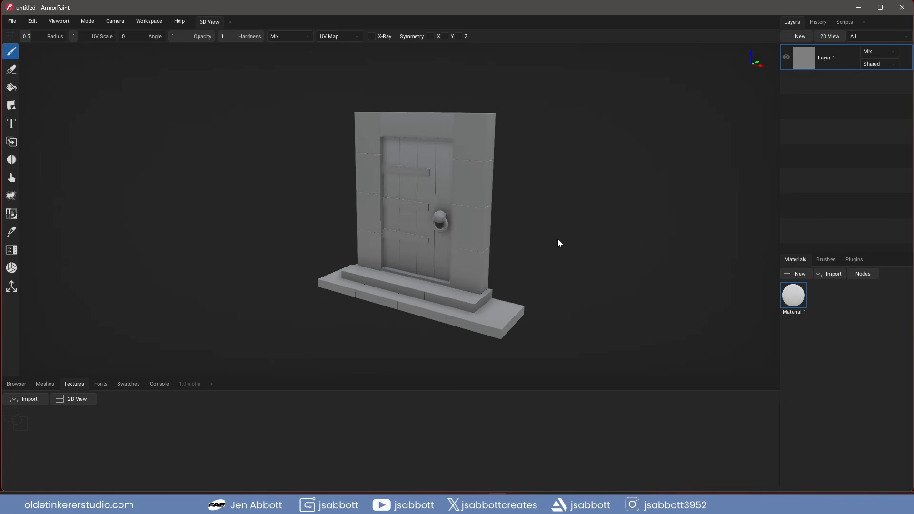
pyautogui.scroll(4, 557, 240)
pyautogui.scroll(-5, 558, 240)
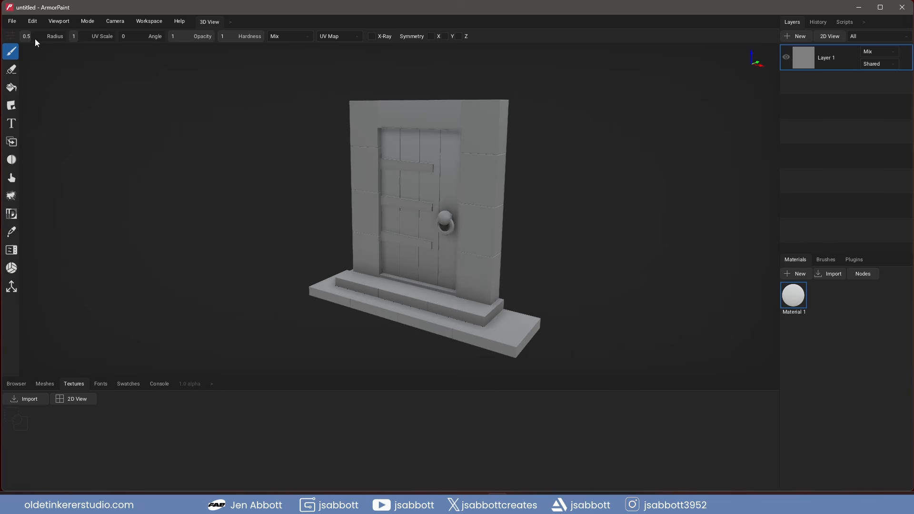
pyautogui.click(32, 21)
pyautogui.click(46, 65)
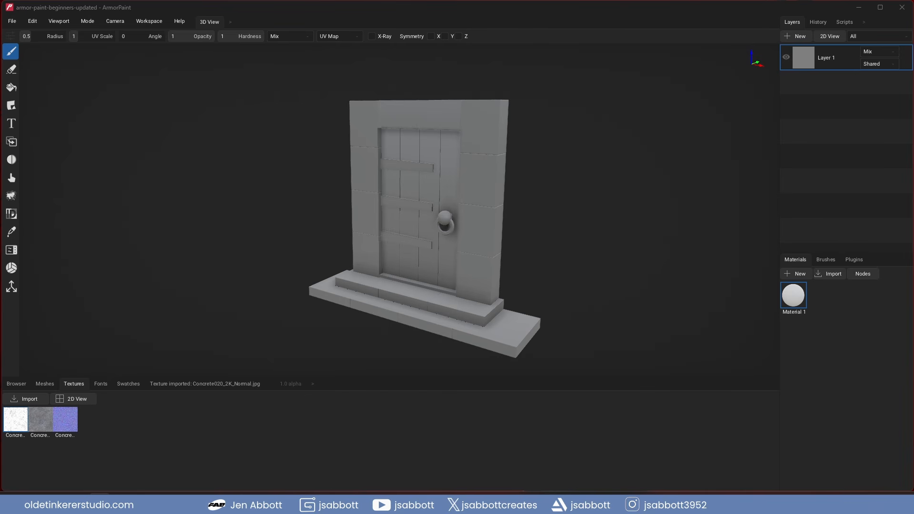
# Import the Metal029 and Wood039 2K texture images into the project's textures.
pyautogui.moveTo(157, 407); pyautogui.dragTo(143, 404)
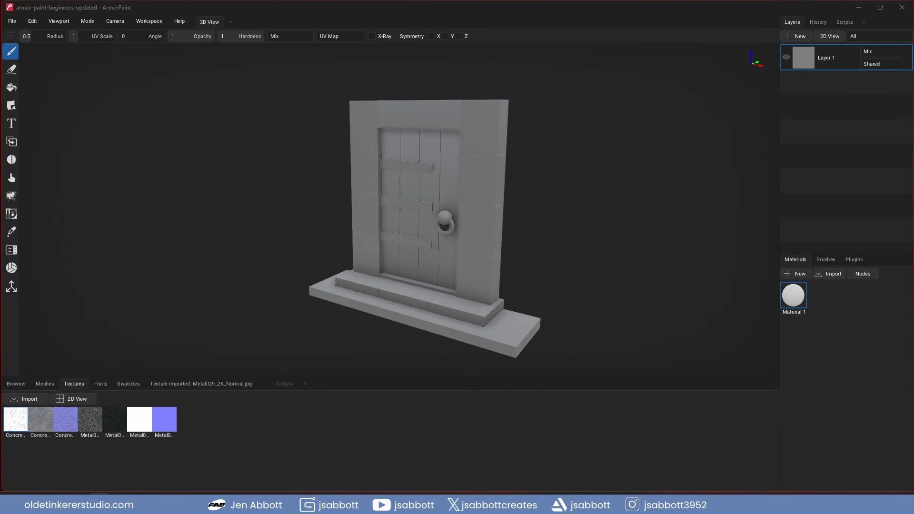
pyautogui.moveTo(201, 436); pyautogui.dragTo(202, 436)
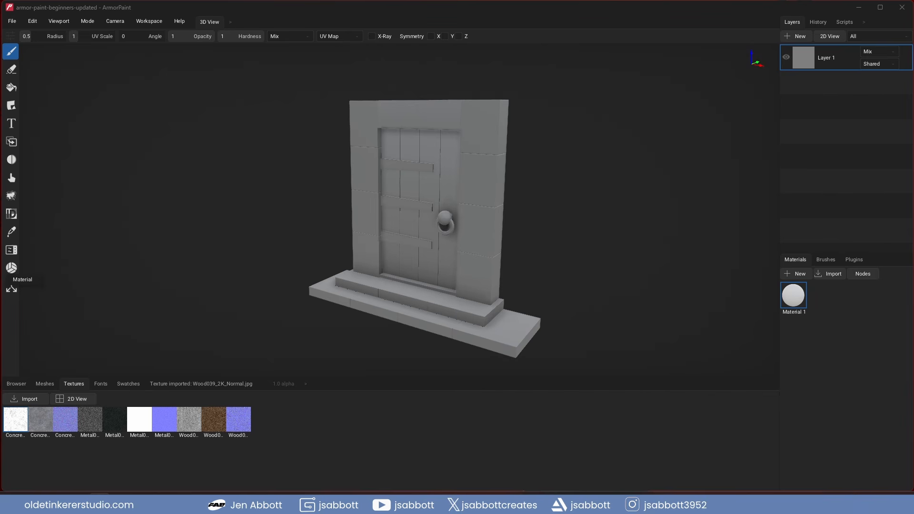
# Open the node graph of Material 1 and rename the material "Concrete".
pyautogui.doubleClick(787, 296)
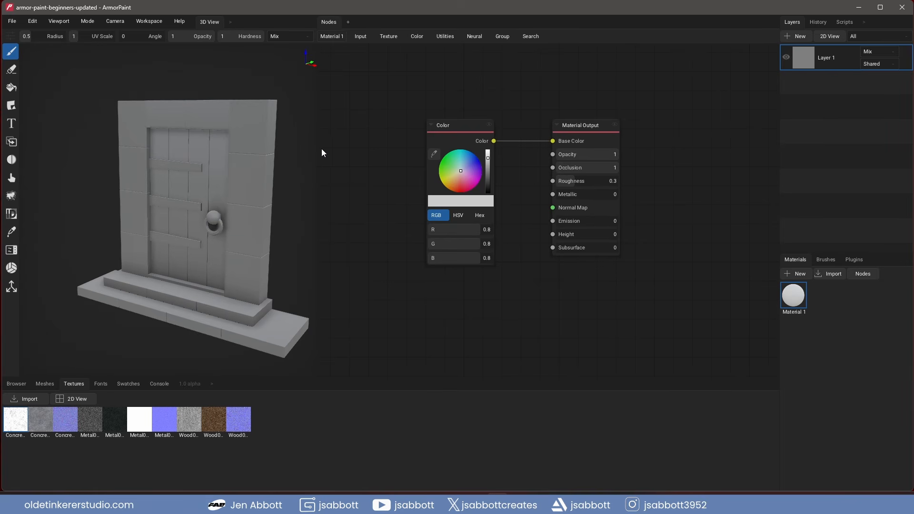
pyautogui.moveTo(317, 149); pyautogui.dragTo(522, 161)
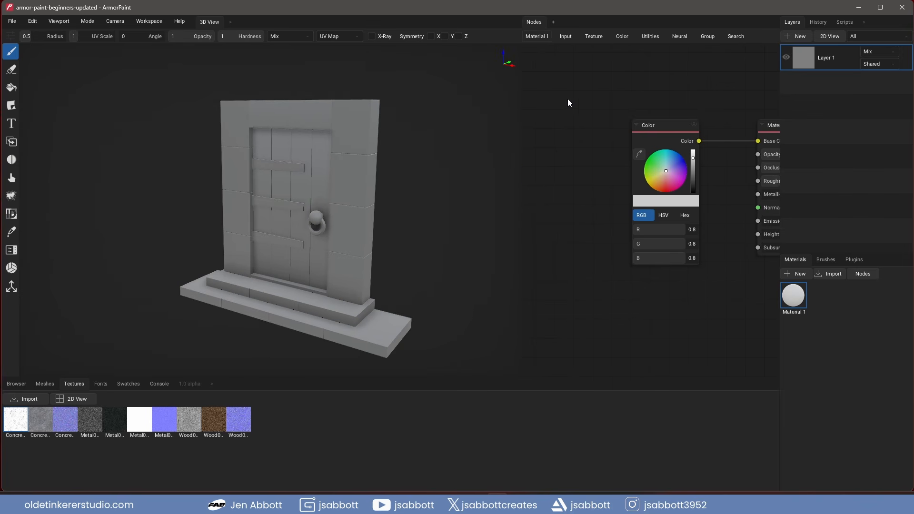
pyautogui.doubleClick(538, 37)
pyautogui.write('Concrete')
pyautogui.press('Return')
pyautogui.moveTo(521, 155); pyautogui.dragTo(432, 155)
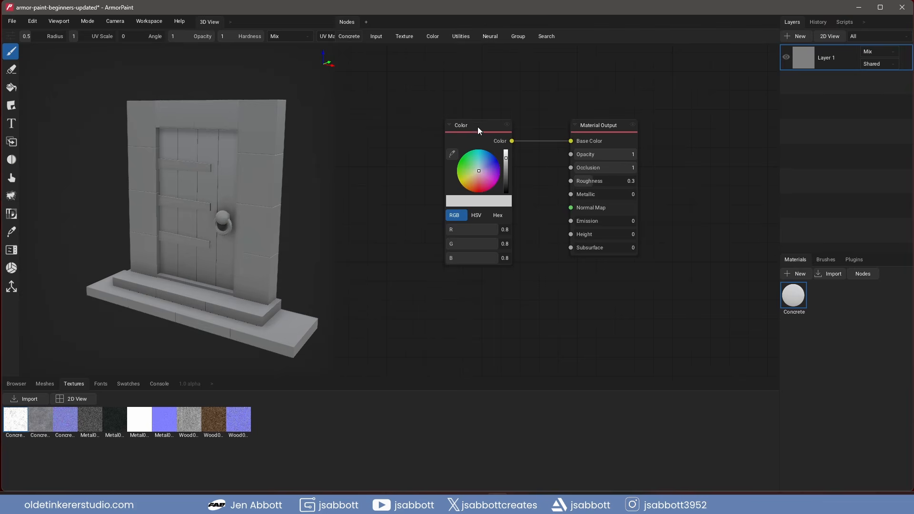
# Delete the default Color node and connect the Concrete020 roughness texture to the Material Output's Roughness.
pyautogui.click(477, 126)
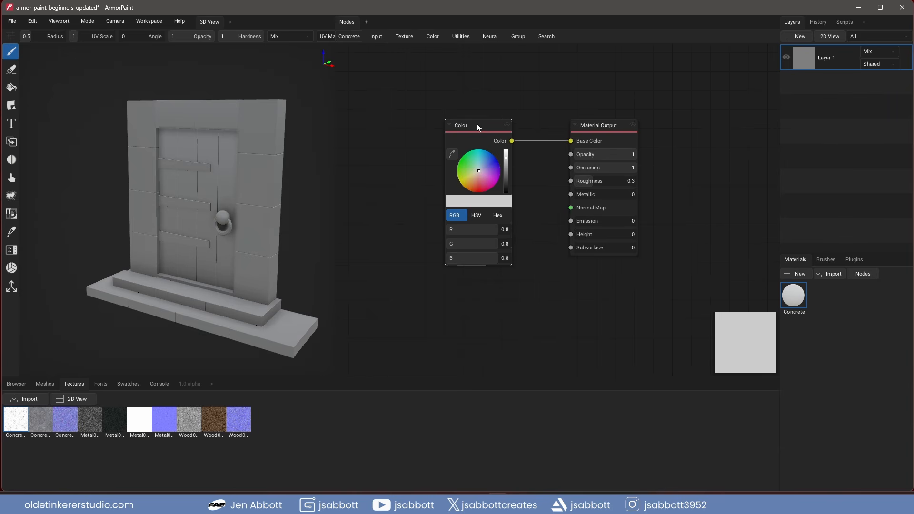
pyautogui.press('Delete')
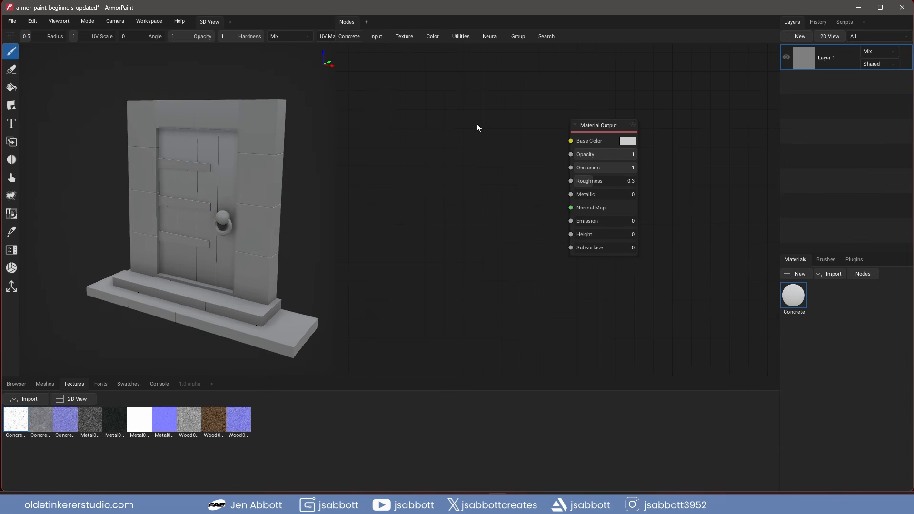
pyautogui.moveTo(15, 424); pyautogui.dragTo(427, 216)
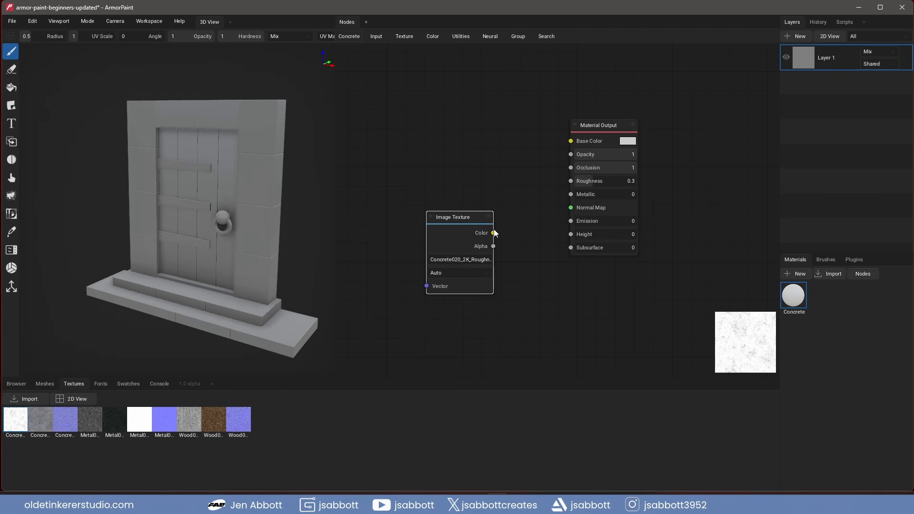
pyautogui.moveTo(492, 233); pyautogui.dragTo(568, 181)
pyautogui.moveTo(483, 218); pyautogui.dragTo(495, 168)
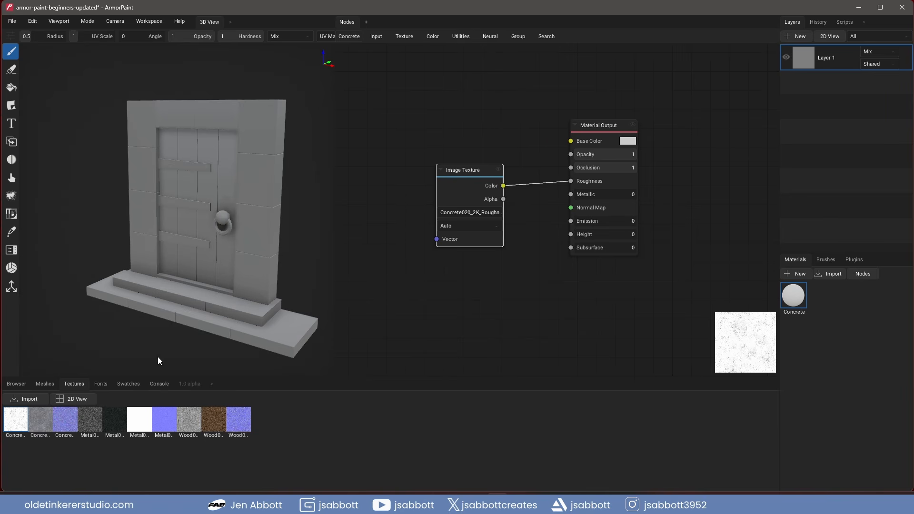
# Add the Concrete020 color and normal textures as nodes and connect them to Base Color and Normal Map.
pyautogui.moveTo(40, 425); pyautogui.dragTo(463, 79)
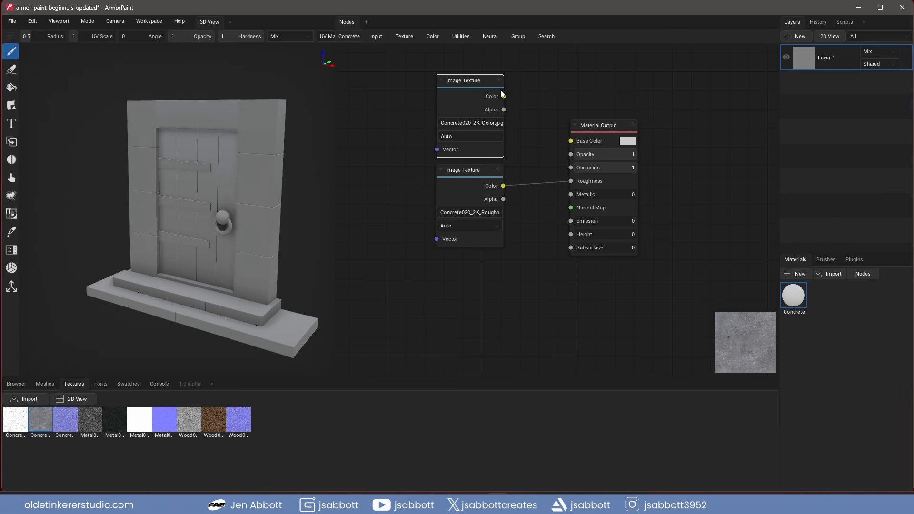
pyautogui.moveTo(564, 138); pyautogui.dragTo(571, 141)
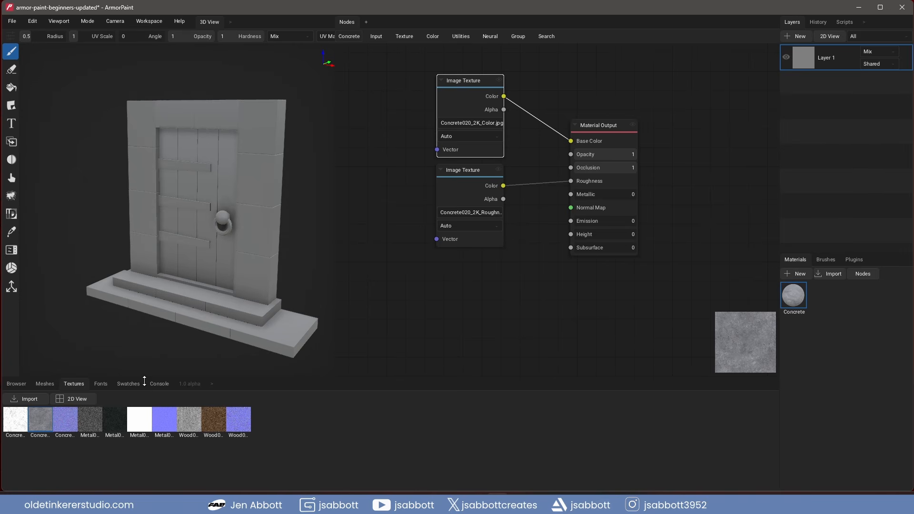
pyautogui.moveTo(65, 421); pyautogui.dragTo(570, 208)
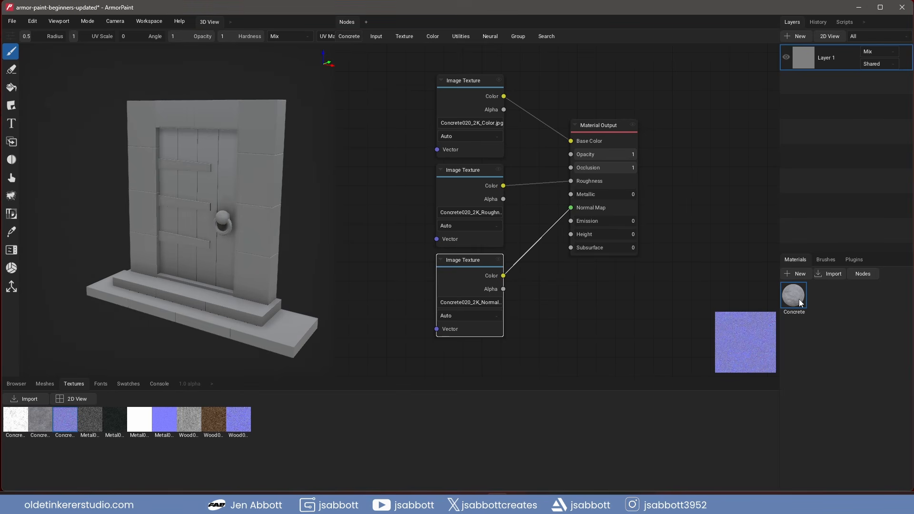
# Apply the Concrete material to the model as a fill layer and limit that layer to the door frame object.
pyautogui.moveTo(799, 304); pyautogui.dragTo(170, 239)
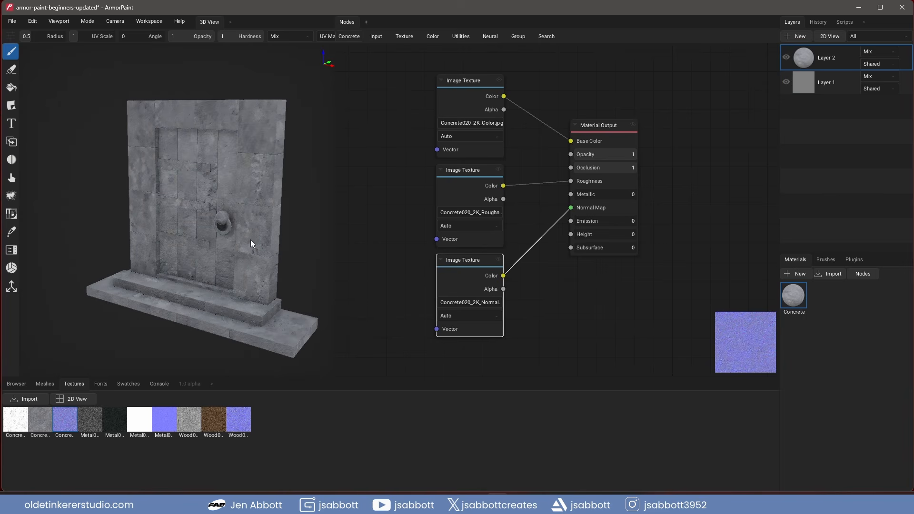
pyautogui.click(875, 65)
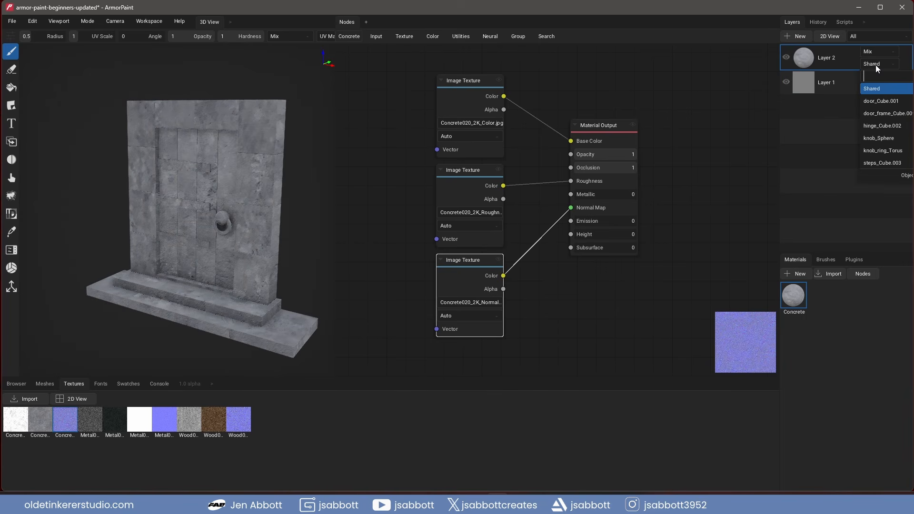
pyautogui.click(881, 113)
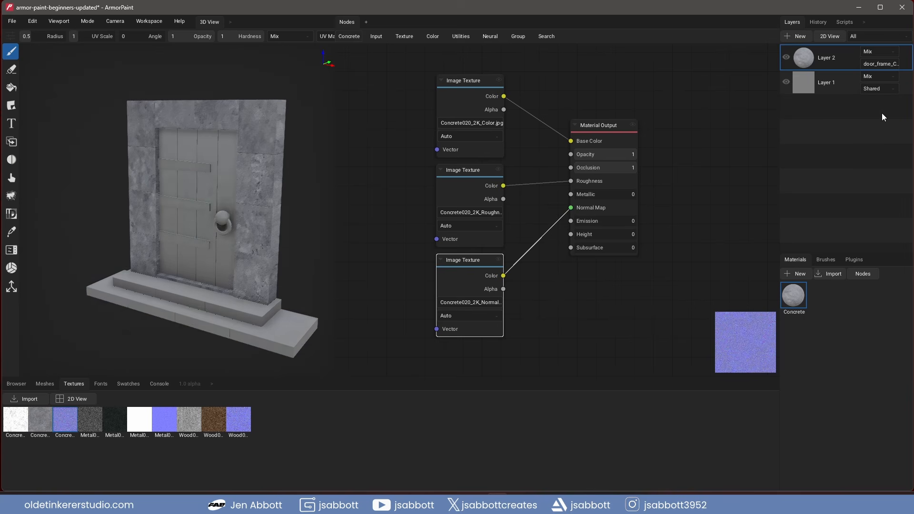
# Rename the concrete fill layer "door frame".
pyautogui.doubleClick(821, 57)
pyautogui.write('door frame')
pyautogui.press('Return')
# Add a Mapping node in front of the three concrete image textures.
pyautogui.click(547, 36)
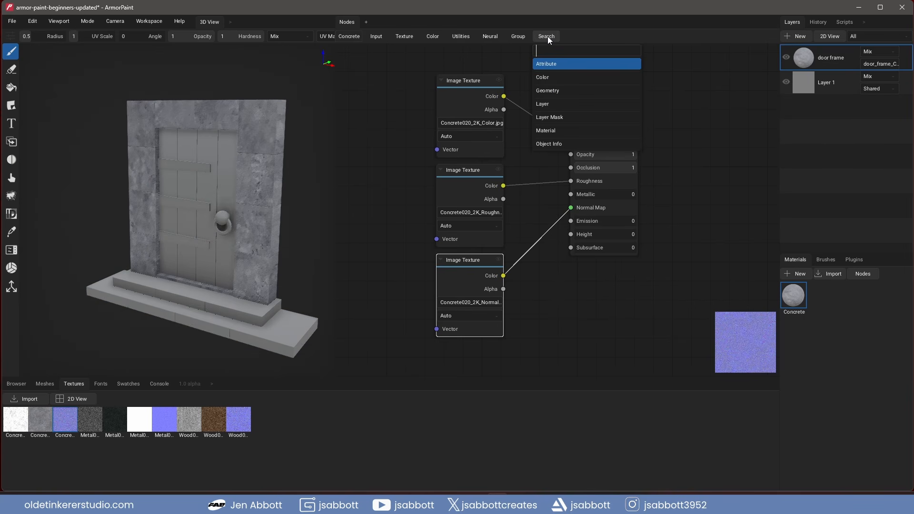
pyautogui.write('mapp')
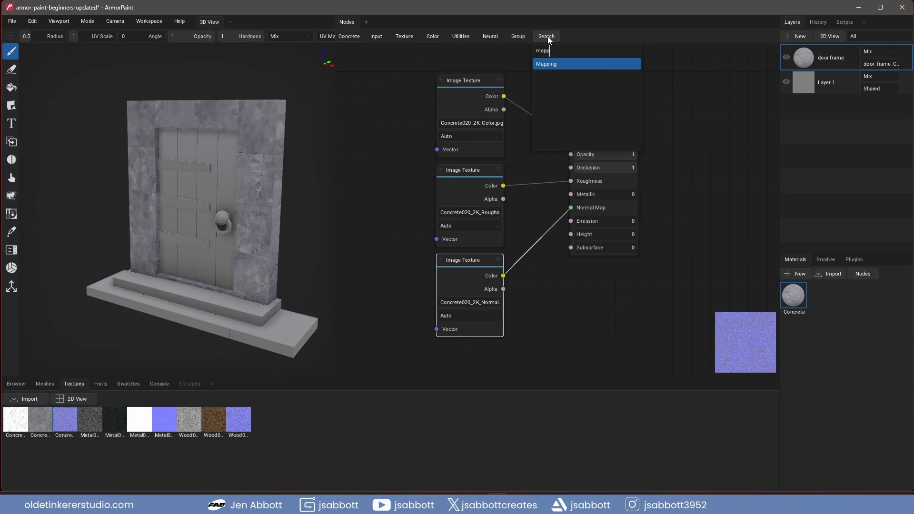
pyautogui.click(550, 63)
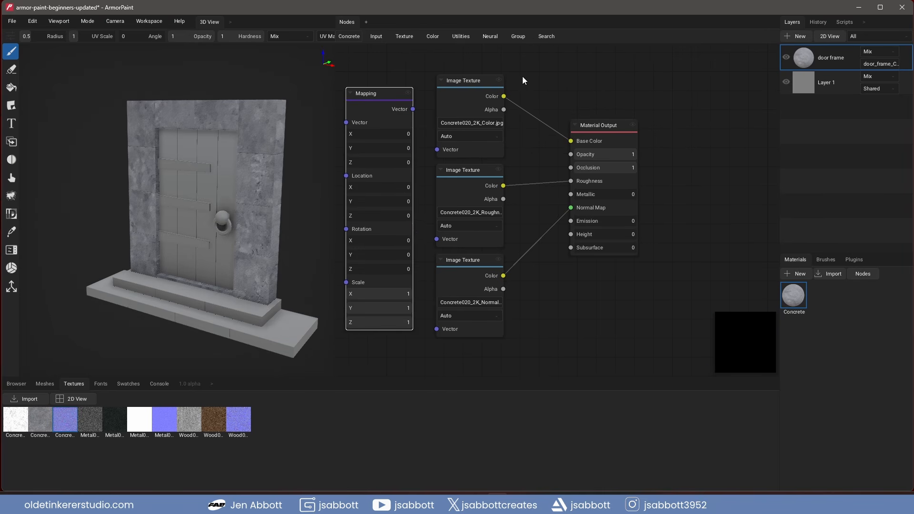
pyautogui.moveTo(522, 77); pyautogui.dragTo(644, 87, button='middle')
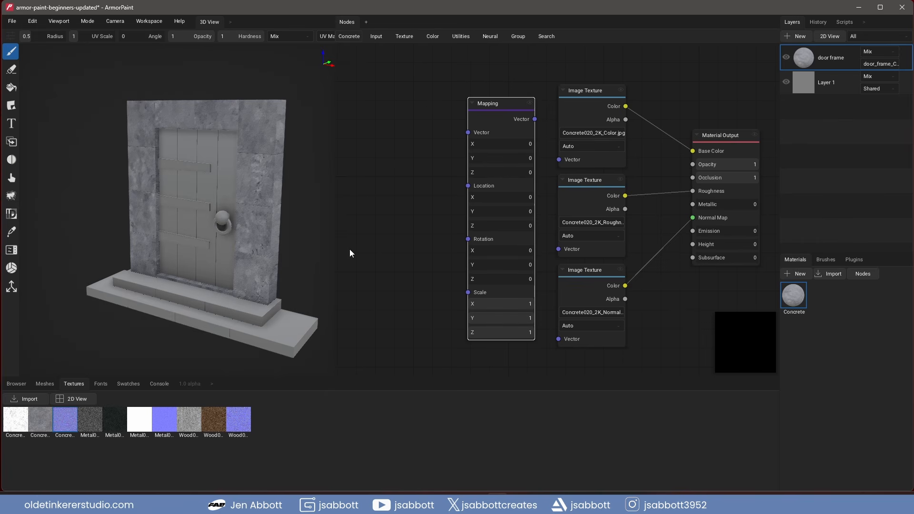
# Set the Mapping node's X, Y and Z scale to 3 and connect its Vector output to all three image textures.
pyautogui.click(497, 303)
pyautogui.write('3')
pyautogui.press('Tab')
pyautogui.write('3')
pyautogui.press('Tab')
pyautogui.write('3')
pyautogui.moveTo(535, 119); pyautogui.dragTo(558, 249)
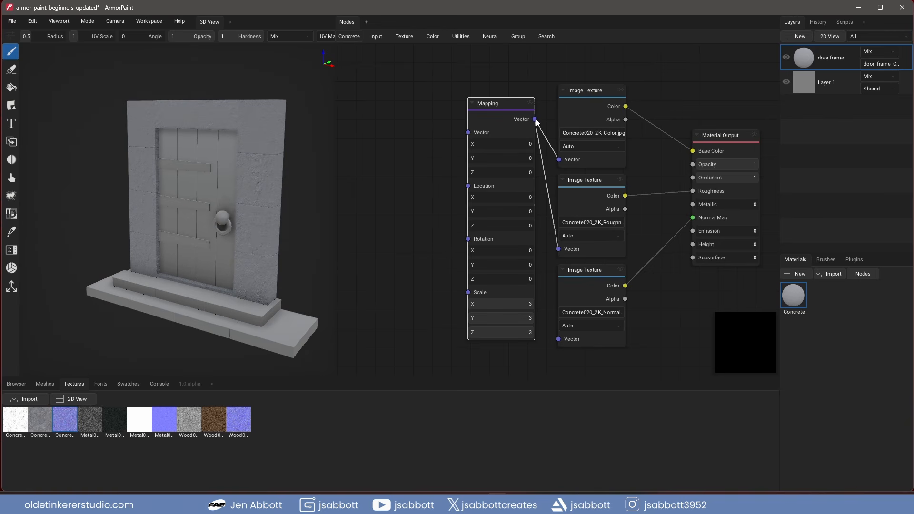
pyautogui.moveTo(535, 119); pyautogui.dragTo(557, 341)
# Add a UV Map node and connect its output to the Mapping node's Vector, Location, Rotation and Scale.
pyautogui.click(545, 37)
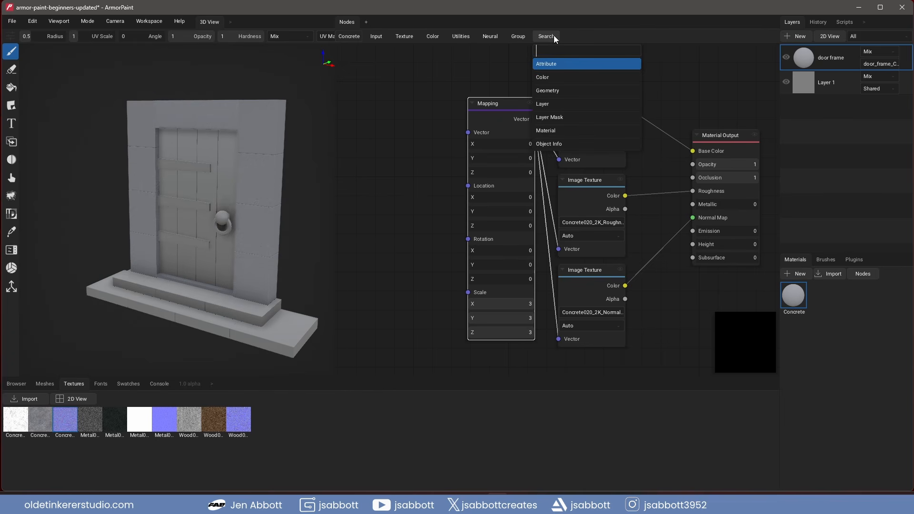
pyautogui.write('uv')
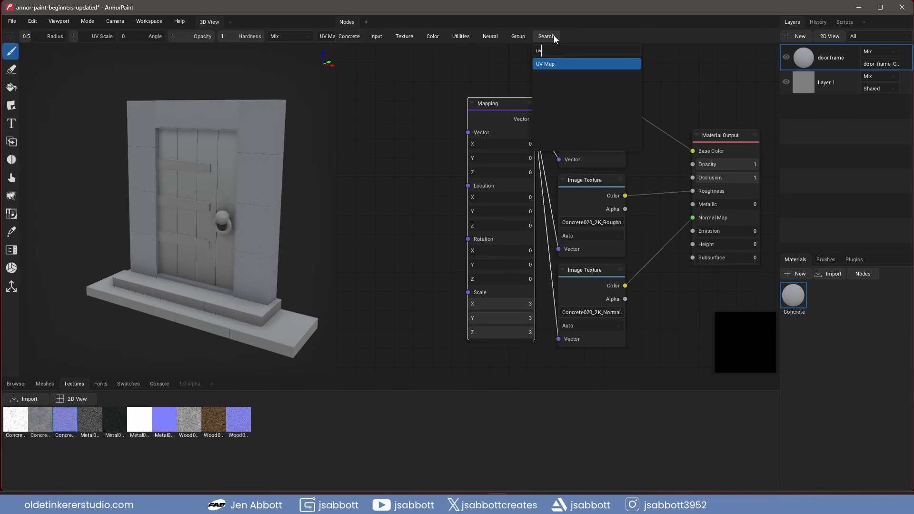
pyautogui.click(560, 62)
pyautogui.moveTo(503, 98); pyautogui.dragTo(371, 188)
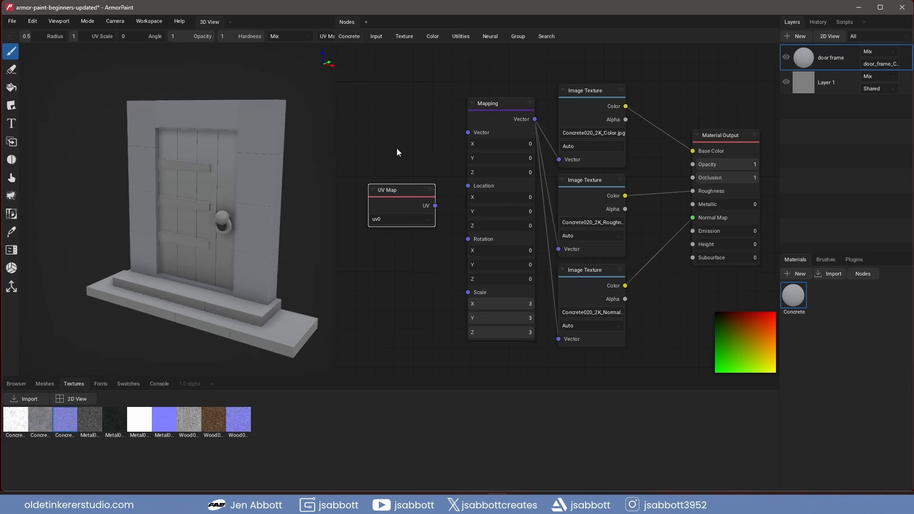
pyautogui.moveTo(435, 206); pyautogui.dragTo(467, 133)
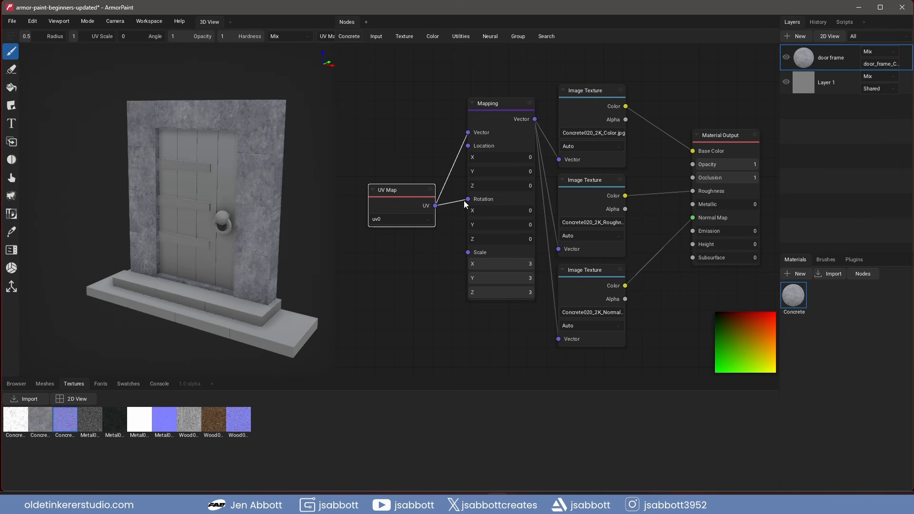
pyautogui.moveTo(464, 201); pyautogui.dragTo(468, 145)
pyautogui.moveTo(419, 183); pyautogui.dragTo(418, 126)
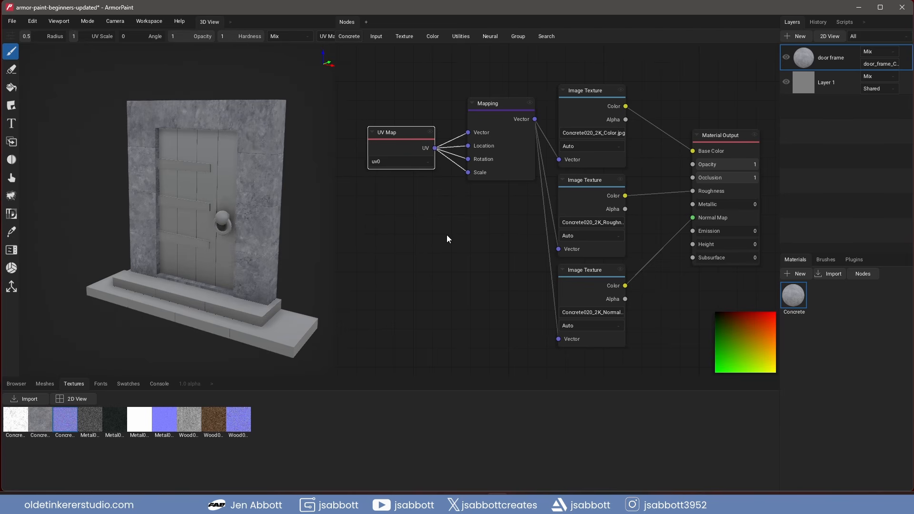
# Add a Mix Color node and a Color node above the concrete color texture.
pyautogui.click(545, 37)
pyautogui.write('mix')
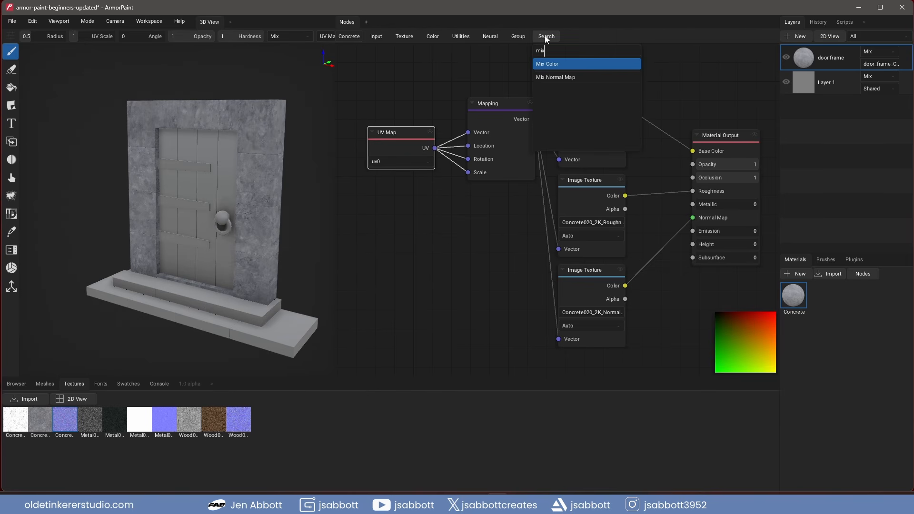
pyautogui.click(562, 65)
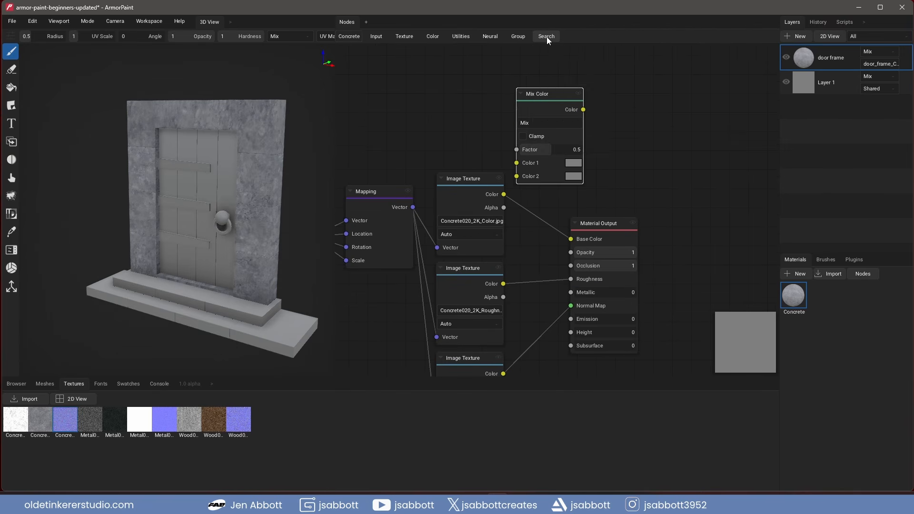
pyautogui.click(547, 38)
pyautogui.write('color')
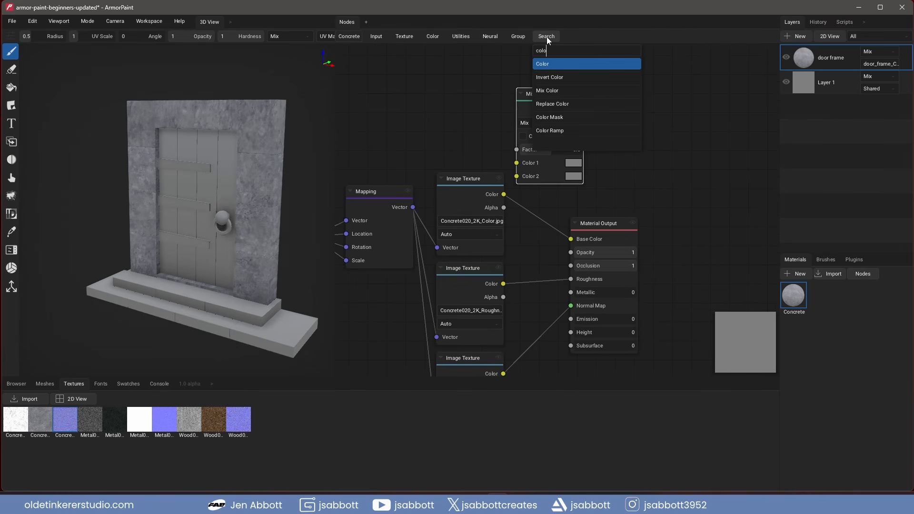
pyautogui.click(550, 64)
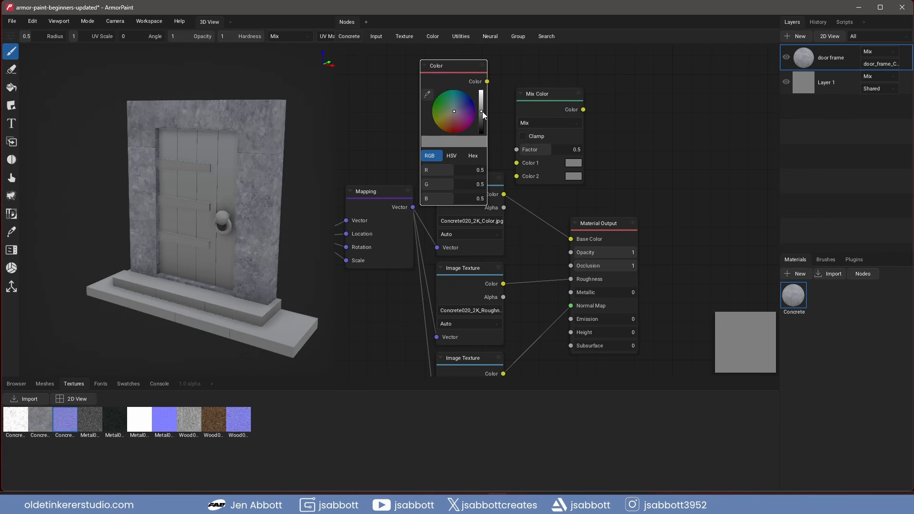
# Darken the Color node to RGB 0.27, then connect it to Mix Color's Color 1 and the concrete color texture to Color 2.
pyautogui.moveTo(481, 111); pyautogui.dragTo(481, 122)
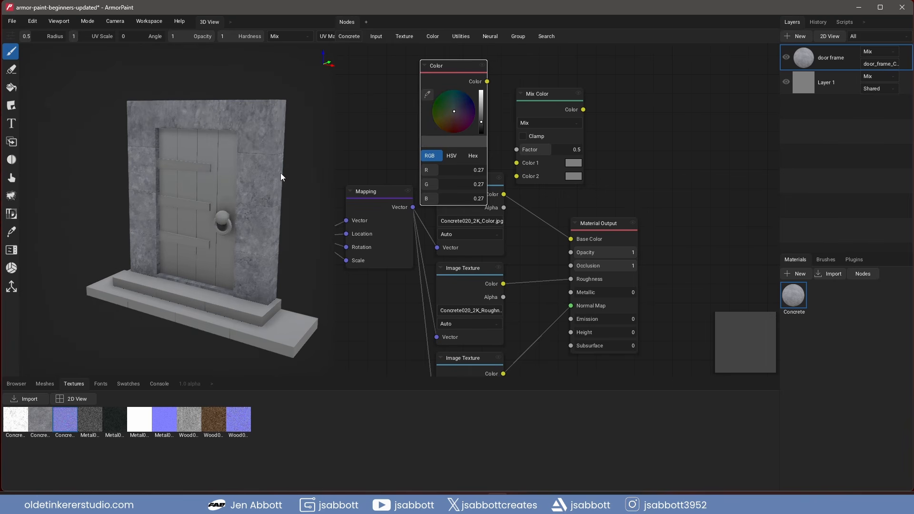
pyautogui.moveTo(486, 81); pyautogui.dragTo(517, 163)
pyautogui.moveTo(512, 185); pyautogui.dragTo(517, 176)
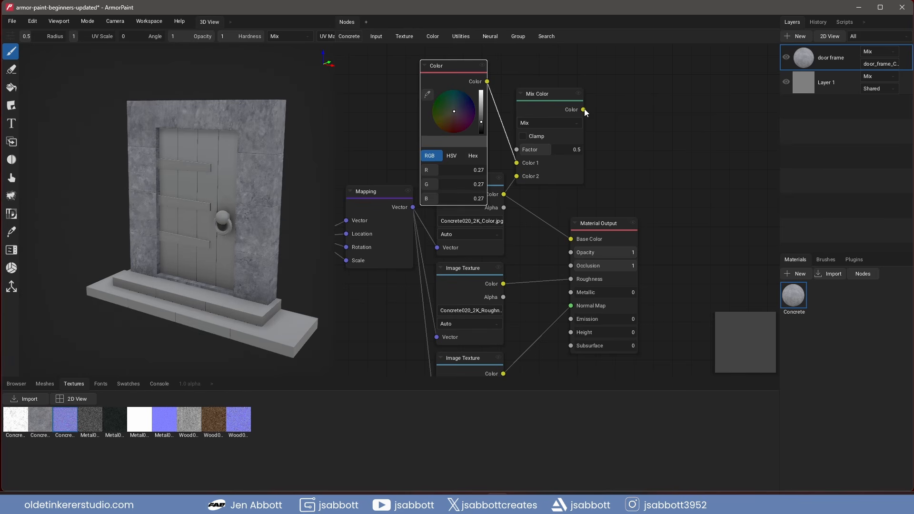
# Connect the Mix Color node's Color output to the Material Output's Base Color.
pyautogui.moveTo(595, 136); pyautogui.dragTo(570, 239)
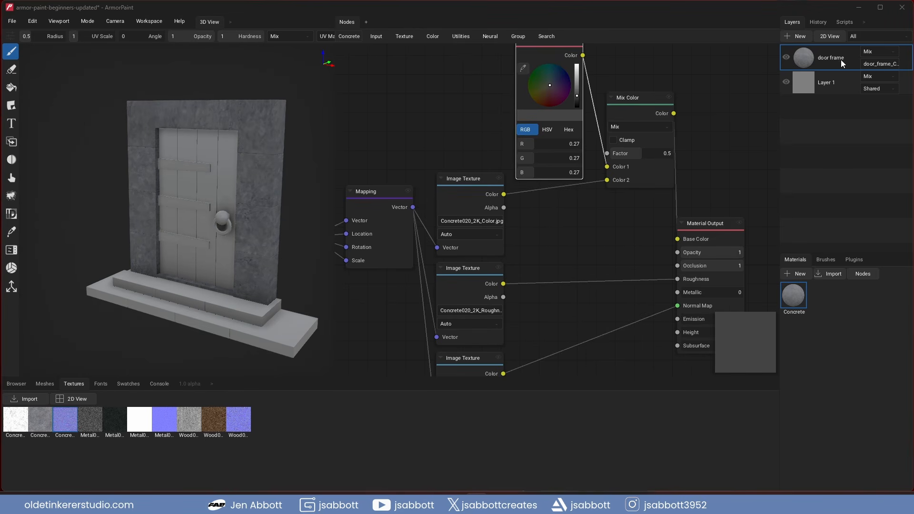
# Duplicate the door frame layer, rename the copy steps and assign it to the steps_Cube.003 object.
pyautogui.rightClick(841, 56)
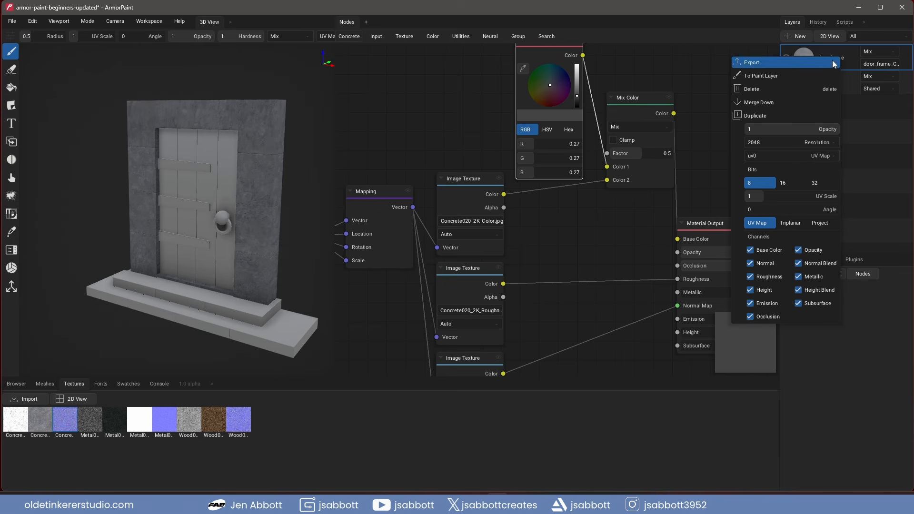
pyautogui.click(773, 116)
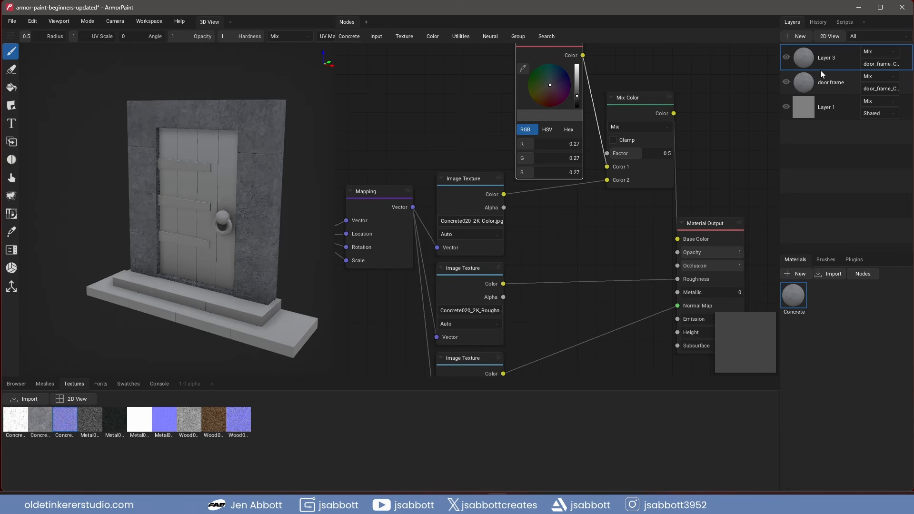
pyautogui.doubleClick(826, 58)
pyautogui.write('steps')
pyautogui.click(880, 64)
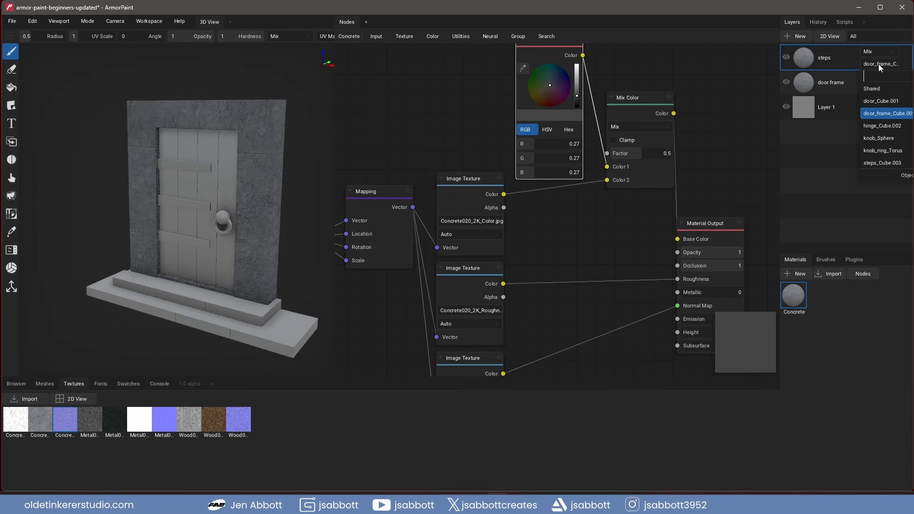
pyautogui.click(876, 163)
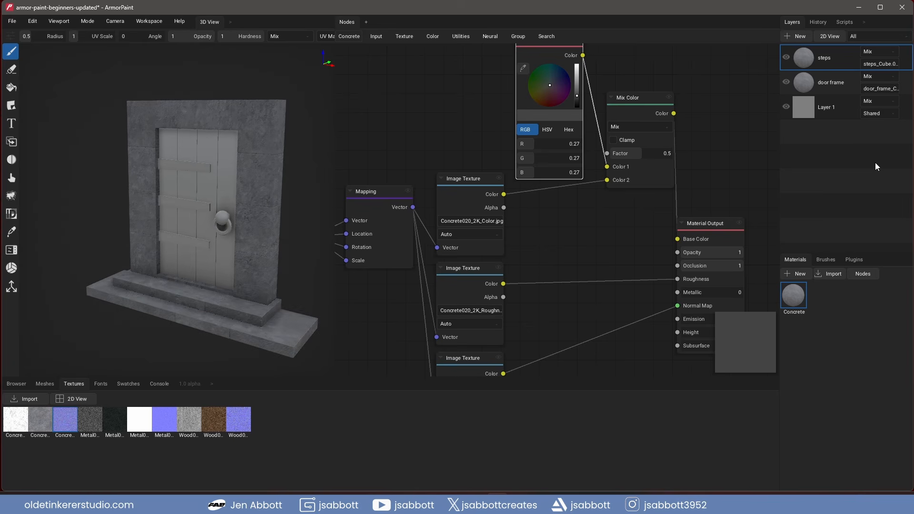
# Create a new material named metal and delete its default Color node.
pyautogui.click(796, 275)
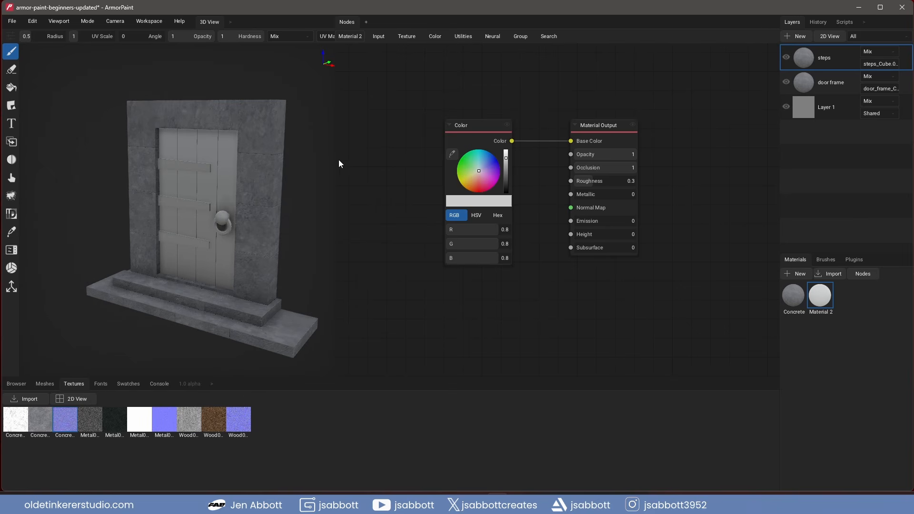
pyautogui.moveTo(336, 159); pyautogui.dragTo(508, 158)
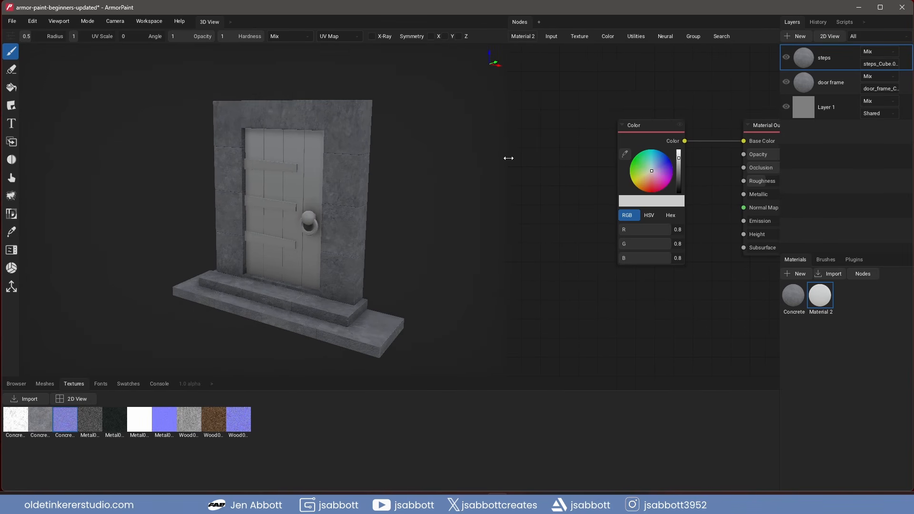
pyautogui.click(527, 36)
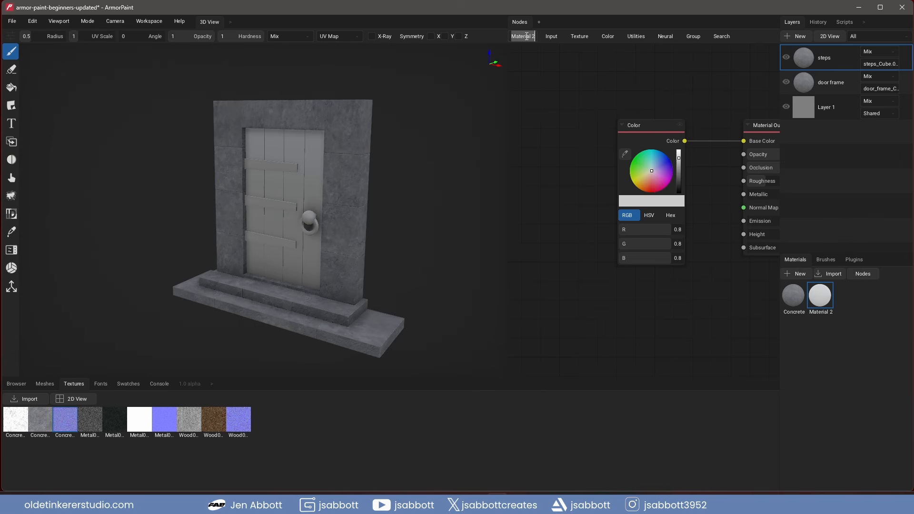
pyautogui.write('metal')
pyautogui.press('Return')
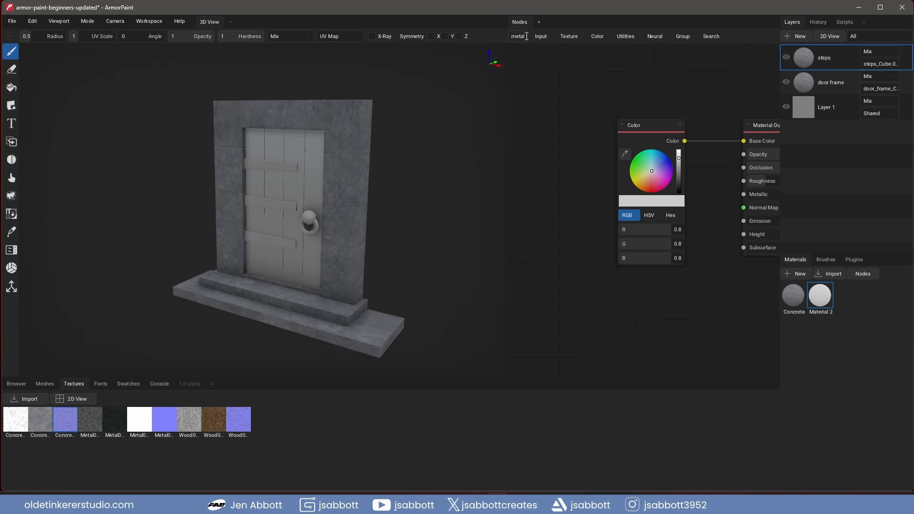
pyautogui.press('Delete')
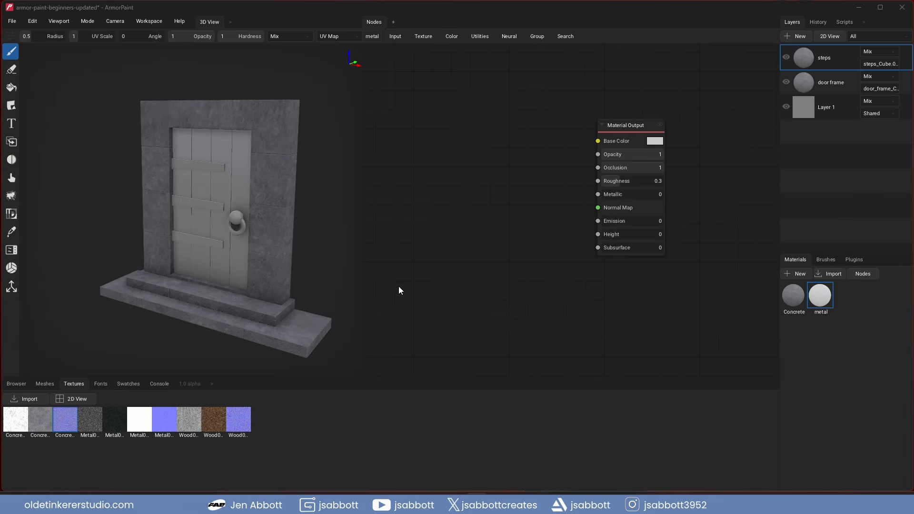
# Add the Metal029 roughness and color textures as stacked nodes and connect them to Roughness and Base Color.
pyautogui.moveTo(89, 418); pyautogui.dragTo(461, 232)
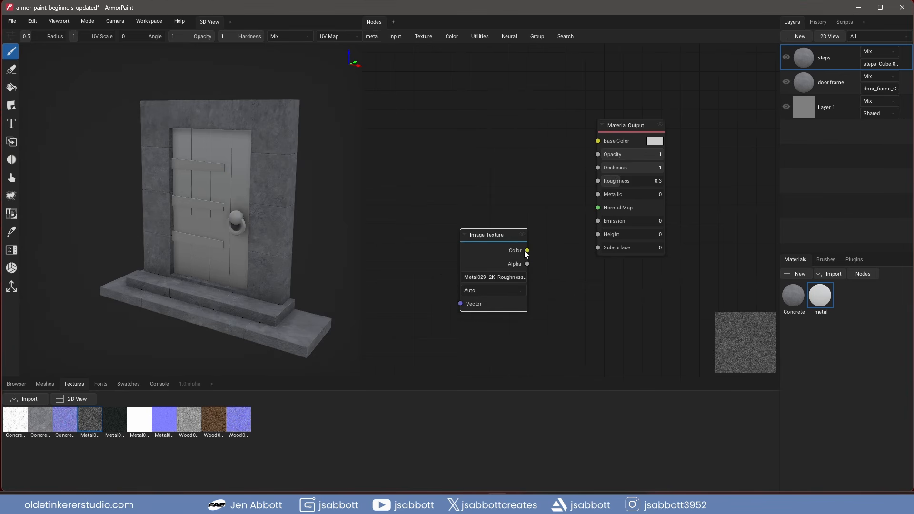
pyautogui.moveTo(527, 251); pyautogui.dragTo(597, 181)
pyautogui.moveTo(113, 418); pyautogui.dragTo(459, 152)
pyautogui.moveTo(523, 166); pyautogui.dragTo(597, 141)
pyautogui.moveTo(506, 153); pyautogui.dragTo(517, 94)
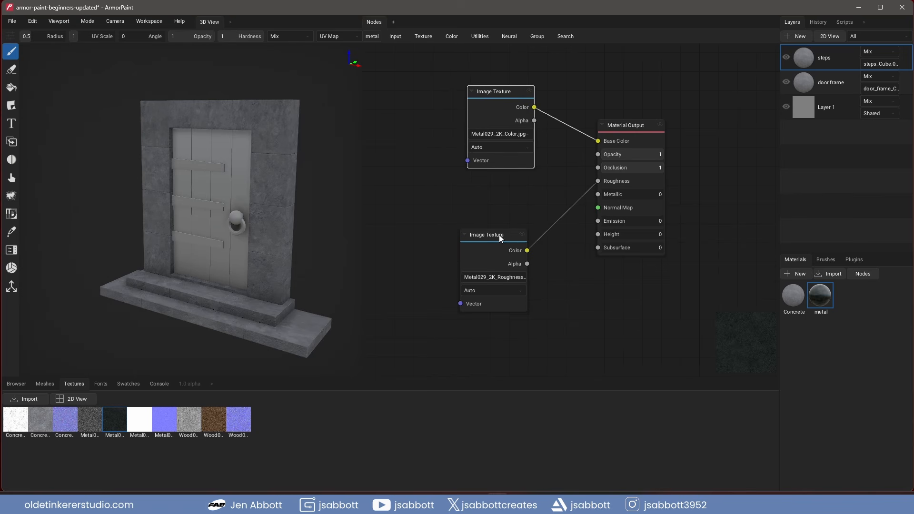
pyautogui.moveTo(498, 236); pyautogui.dragTo(507, 179)
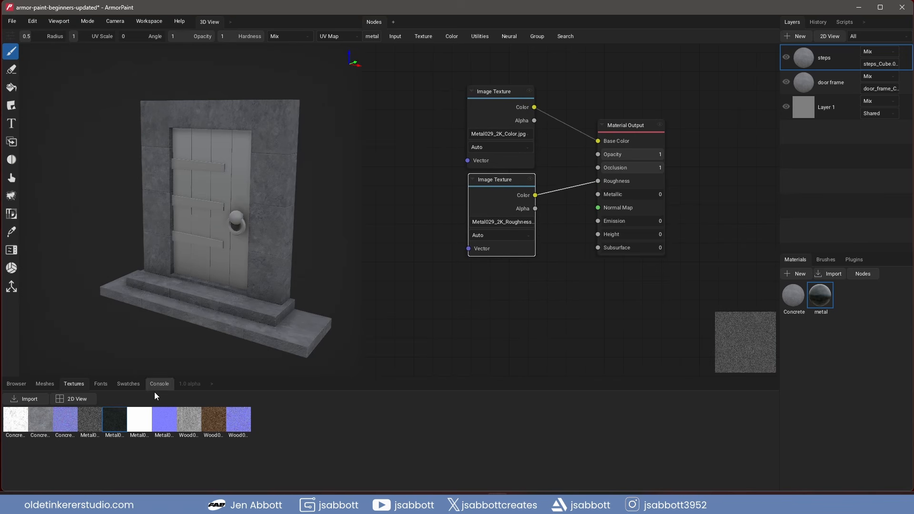
# Add the Metal029 metalness and metal normal textures and connect their Color outputs to Metallic and Normal Map.
pyautogui.moveTo(140, 420); pyautogui.dragTo(489, 270)
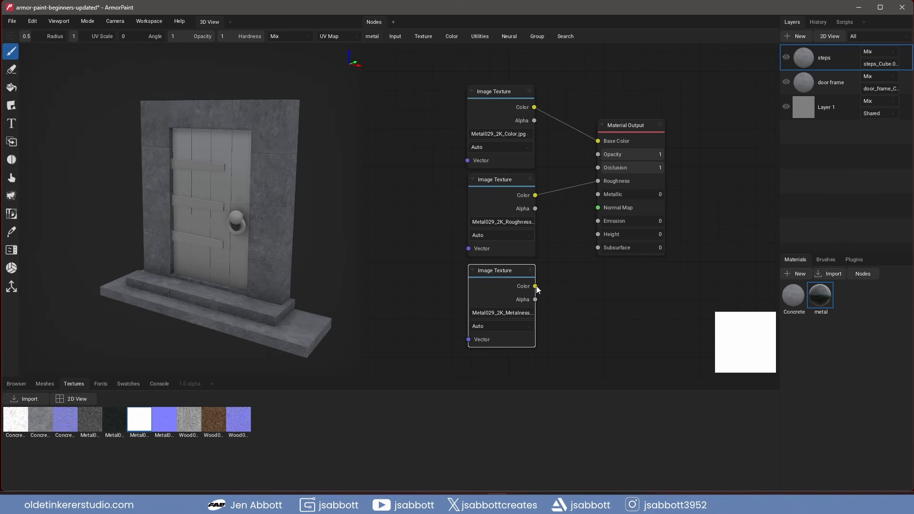
pyautogui.moveTo(561, 239); pyautogui.dragTo(598, 194)
pyautogui.moveTo(165, 419); pyautogui.dragTo(582, 352)
pyautogui.moveTo(619, 303); pyautogui.dragTo(559, 213, button='middle')
pyautogui.moveTo(555, 264); pyautogui.dragTo(539, 118)
pyautogui.moveTo(595, 218); pyautogui.dragTo(605, 314, button='middle')
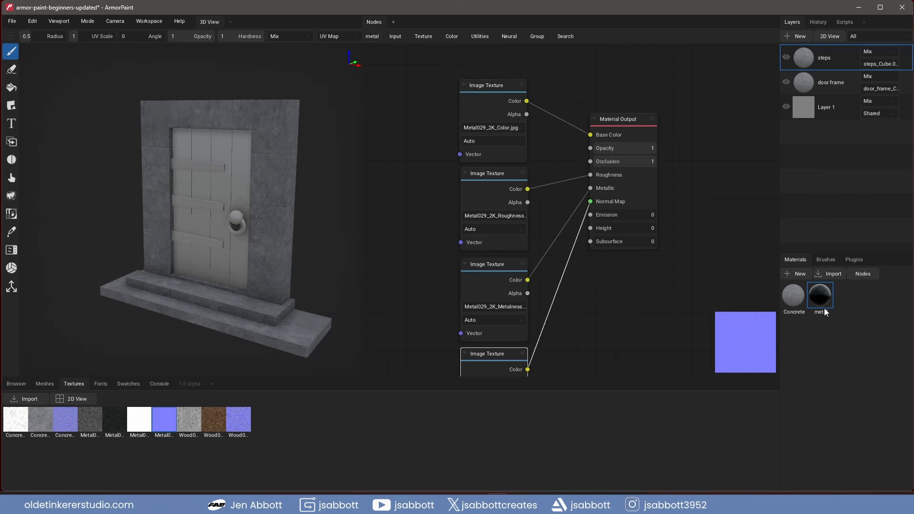
# Apply the metal material to the model as a new fill layer and assign that layer to hinge_Cube.002.
pyautogui.moveTo(824, 293); pyautogui.dragTo(227, 243)
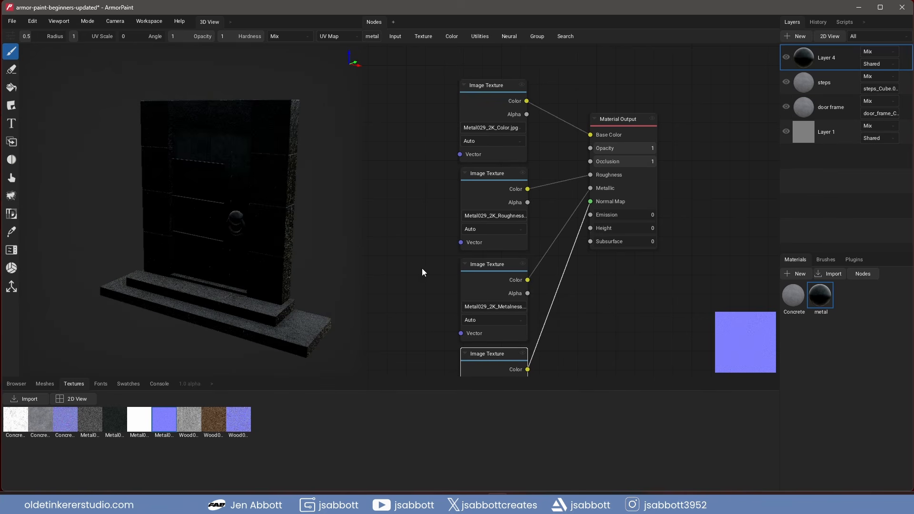
pyautogui.click(872, 64)
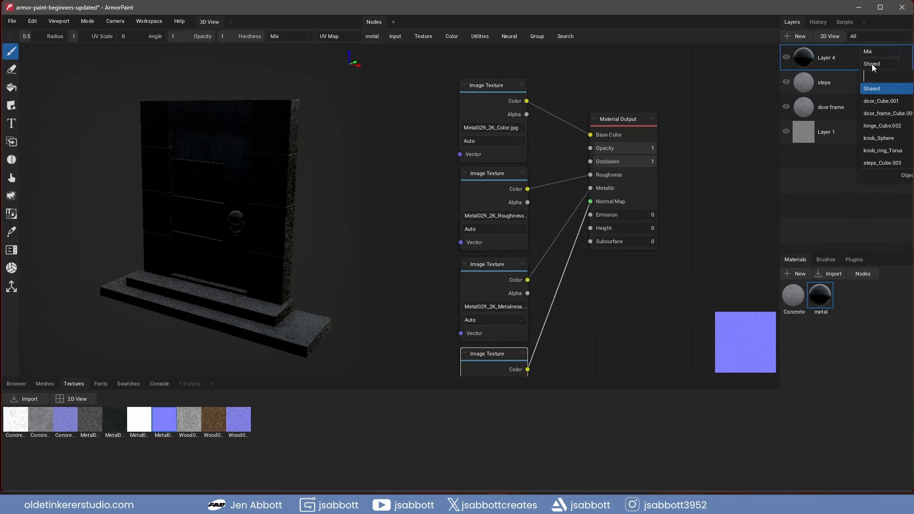
pyautogui.click(885, 126)
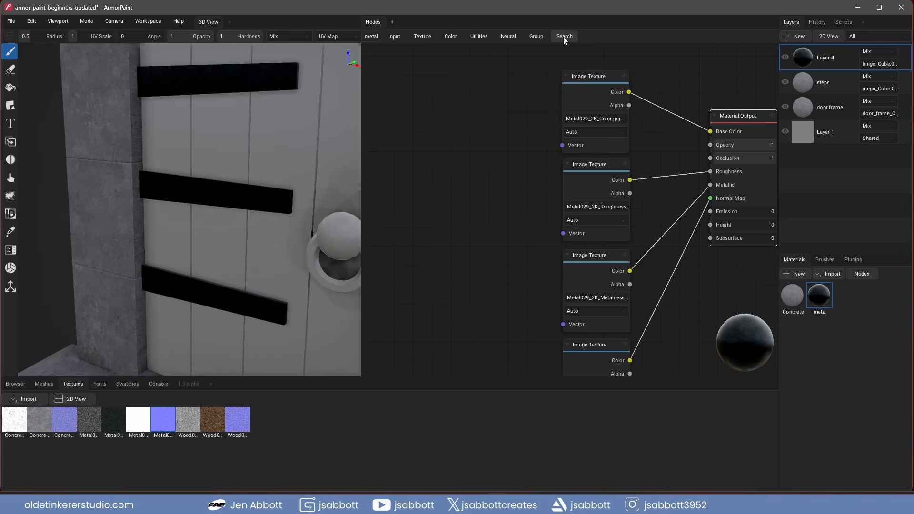
# Add a Mapping node to the metal material and set its X, Y and Z scale to 2.
pyautogui.click(563, 37)
pyautogui.write('mapp')
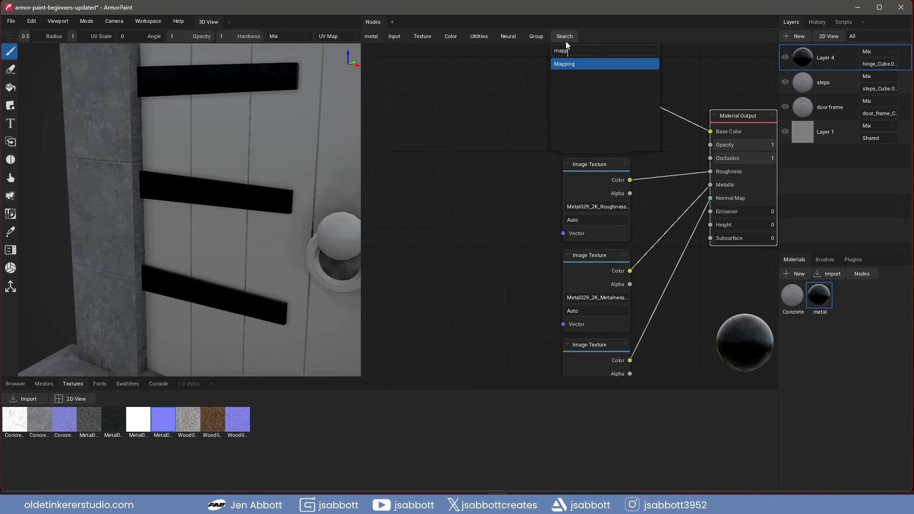
pyautogui.click(565, 64)
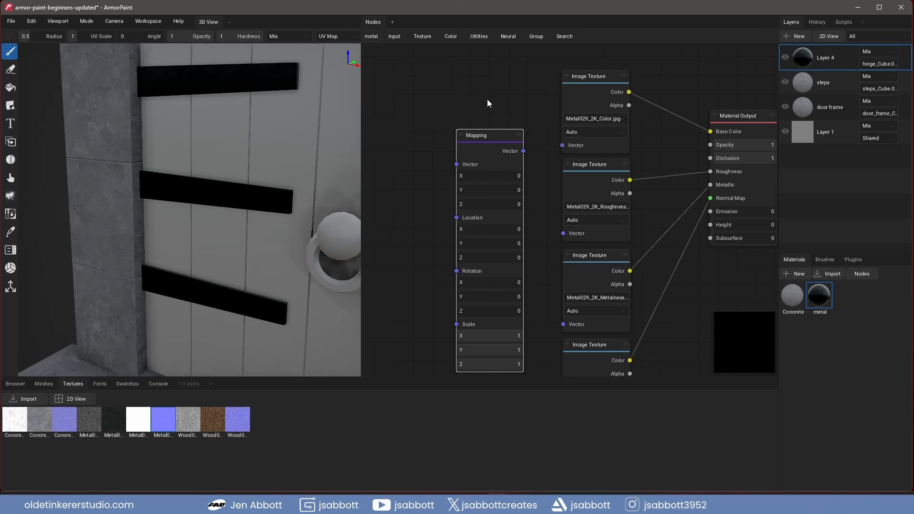
pyautogui.click(480, 333)
pyautogui.write('2')
pyautogui.press('Tab')
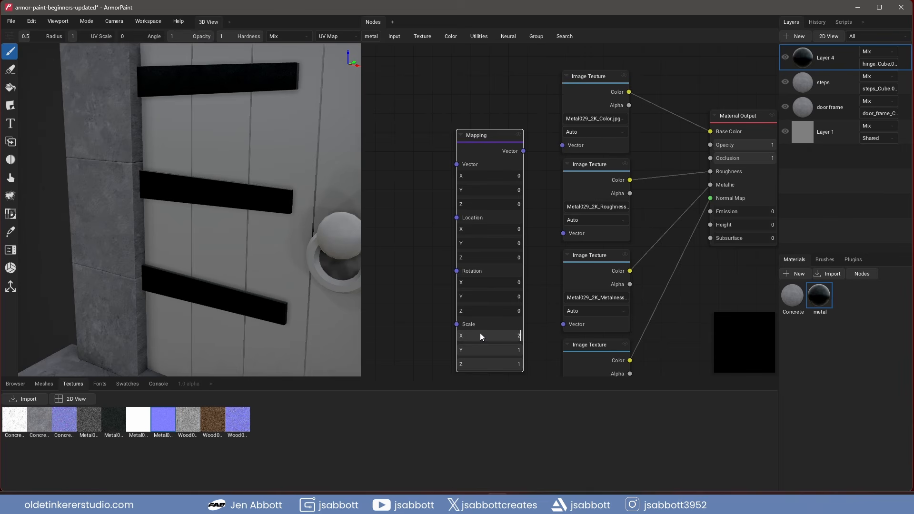
pyautogui.write('2')
pyautogui.press('Tab')
pyautogui.write('2')
# Connect the Mapping node's Vector output to the Vector inputs of all four metal image textures.
pyautogui.moveTo(523, 151); pyautogui.dragTo(563, 234)
pyautogui.moveTo(523, 151); pyautogui.dragTo(562, 324)
pyautogui.moveTo(669, 326); pyautogui.dragTo(662, 265, button='middle')
pyautogui.moveTo(516, 90); pyautogui.dragTo(554, 352)
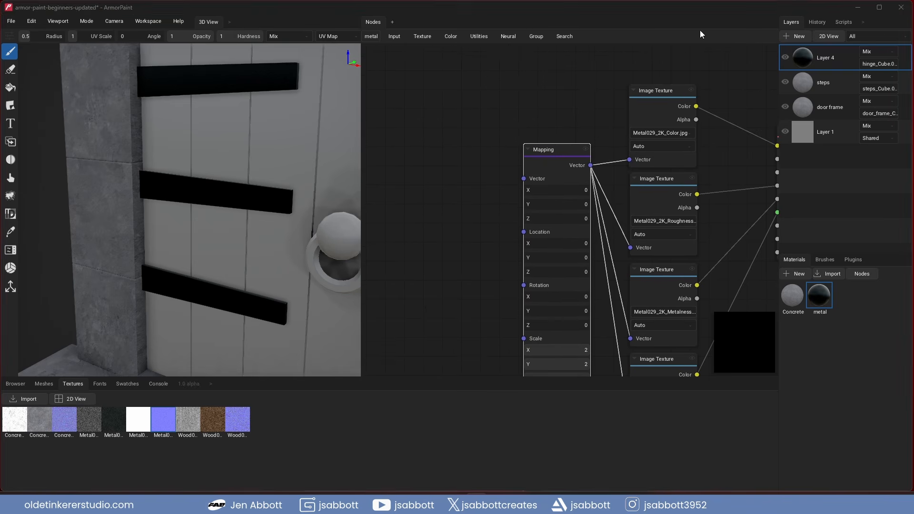
pyautogui.click(632, 4)
# Add a UV Map node to the metal material and connect it to the Mapping node's Vector, Location, Rotation and Scale.
pyautogui.click(566, 36)
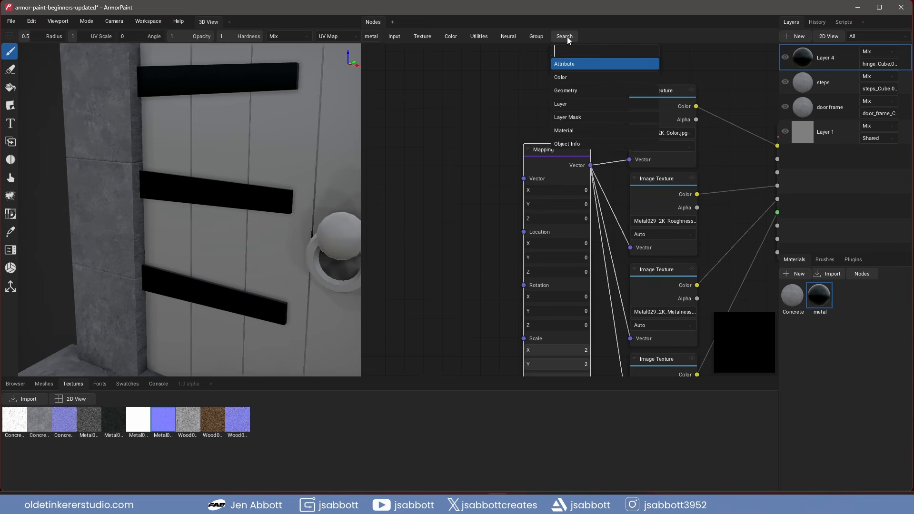
pyautogui.write('uv')
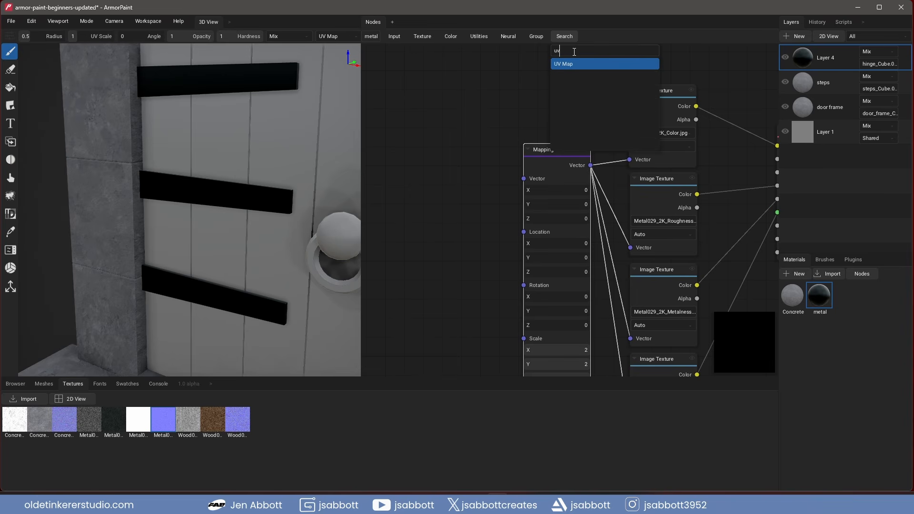
pyautogui.click(576, 63)
pyautogui.moveTo(403, 200); pyautogui.dragTo(409, 178)
pyautogui.moveTo(475, 200); pyautogui.dragTo(523, 178)
pyautogui.moveTo(475, 199); pyautogui.dragTo(523, 245)
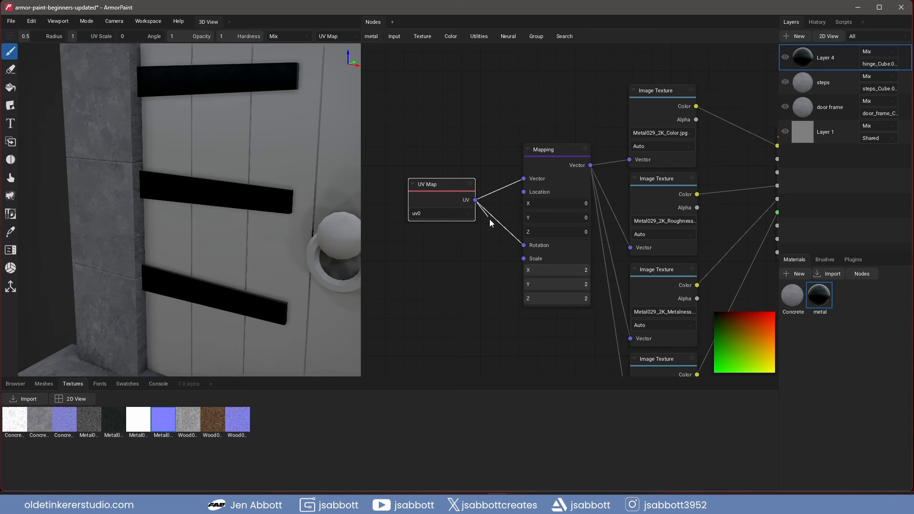
pyautogui.moveTo(525, 196); pyautogui.dragTo(523, 219)
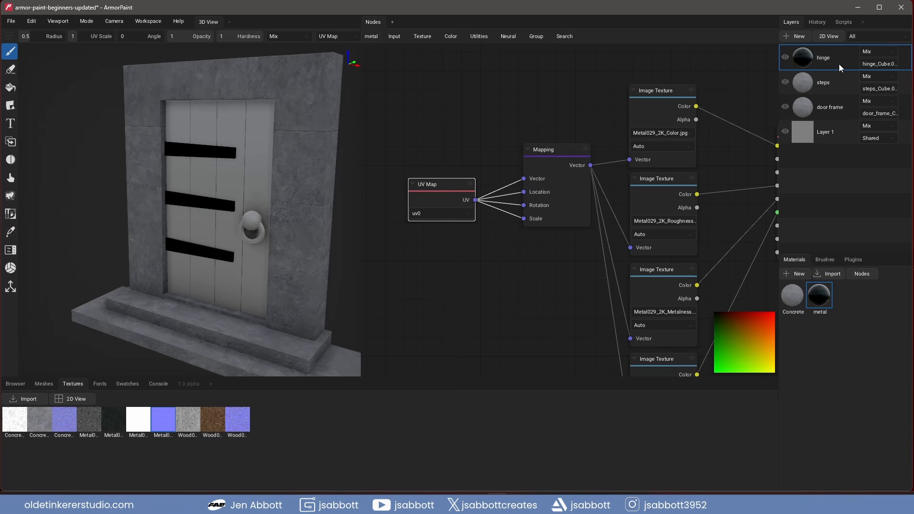
# Duplicate the hinge layer as knob and assign the copy to the knob_Sphere object.
pyautogui.rightClick(840, 64)
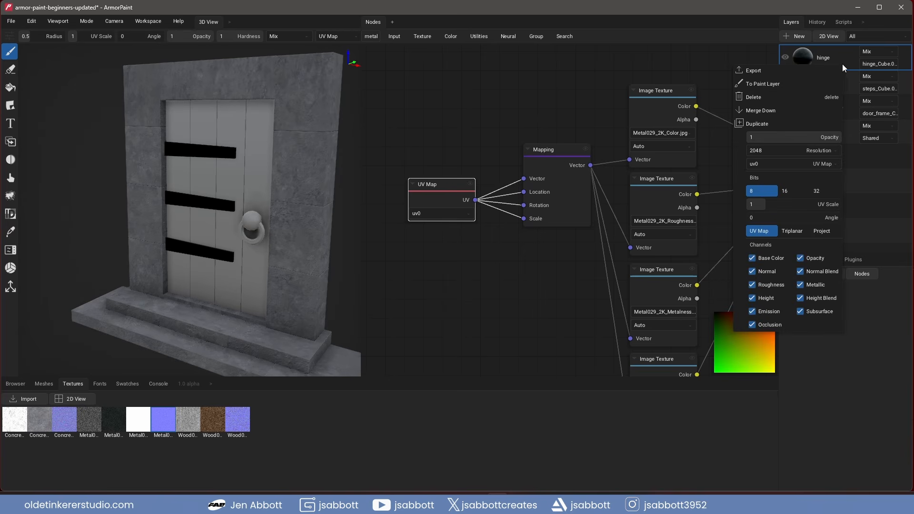
pyautogui.click(779, 123)
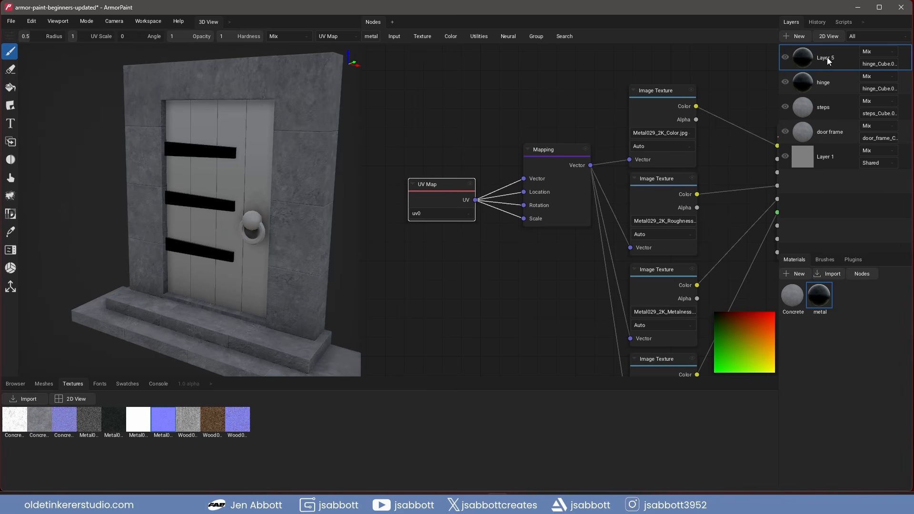
pyautogui.click(872, 64)
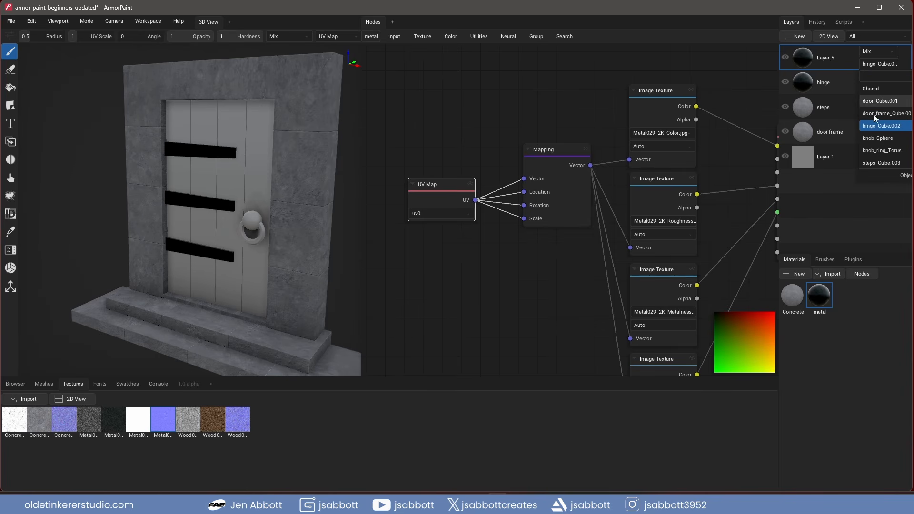
pyautogui.click(874, 137)
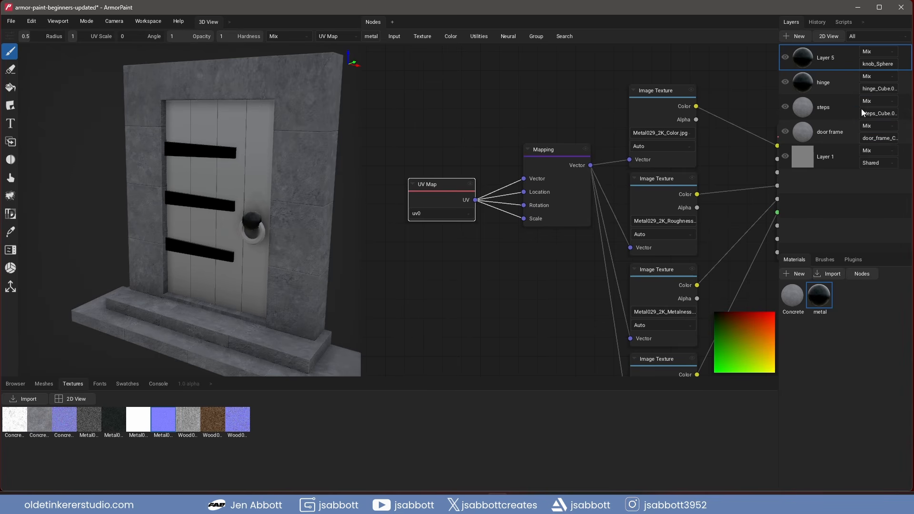
# Duplicate the knob layer as ring and assign the copy to the knob_ring_Torus object.
pyautogui.rightClick(840, 53)
pyautogui.click(795, 113)
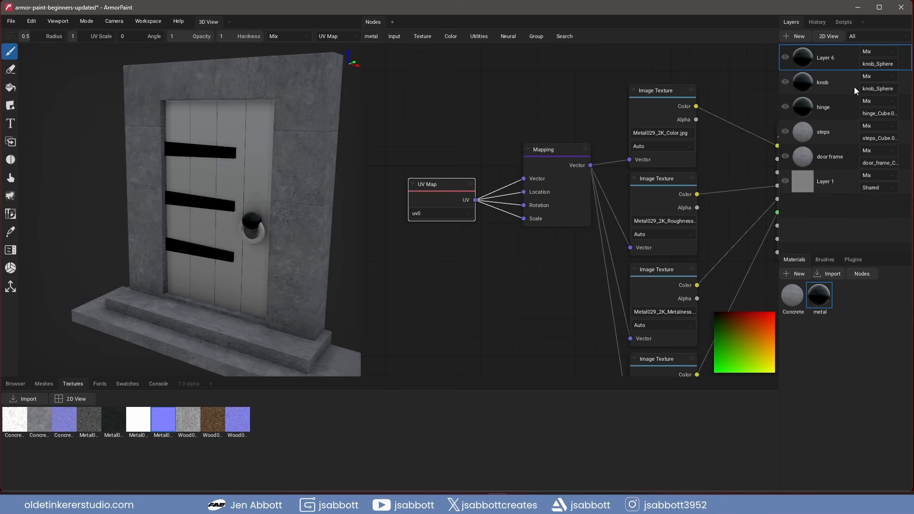
pyautogui.click(873, 65)
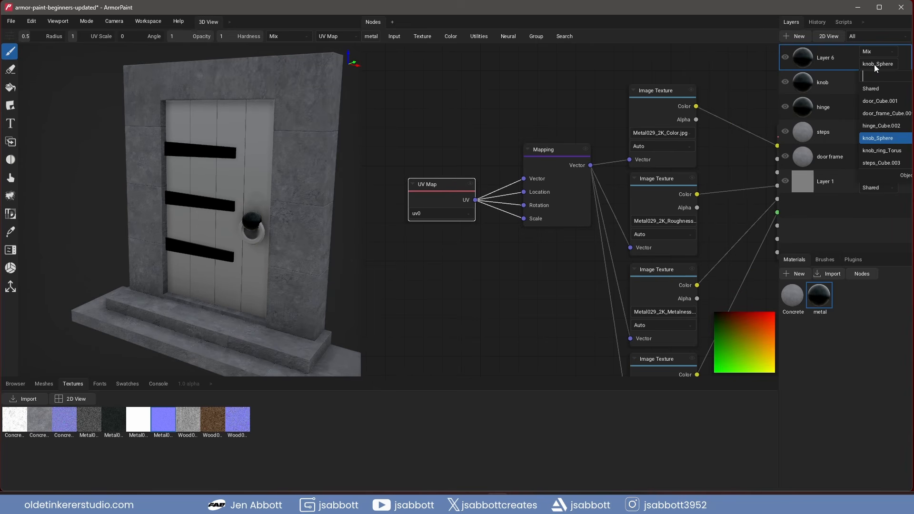
pyautogui.click(885, 151)
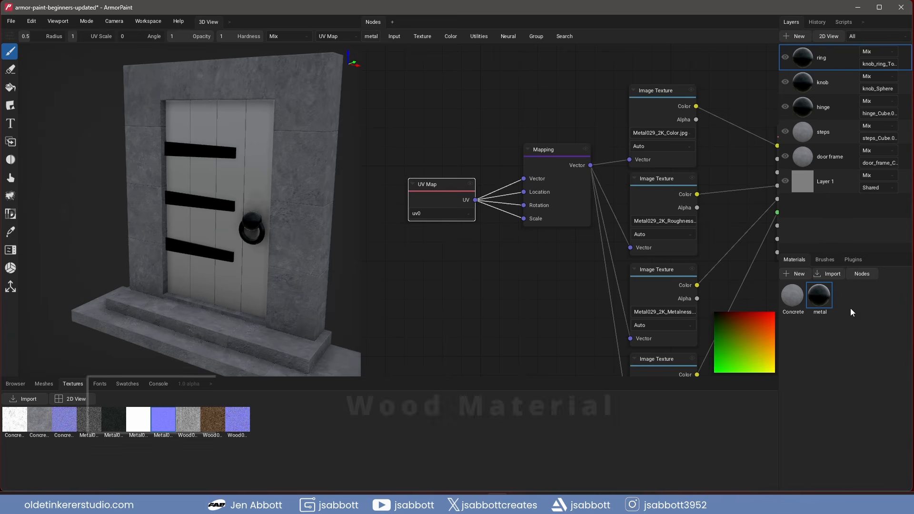
# Create a new material named wood and delete its default Color node.
pyautogui.click(795, 274)
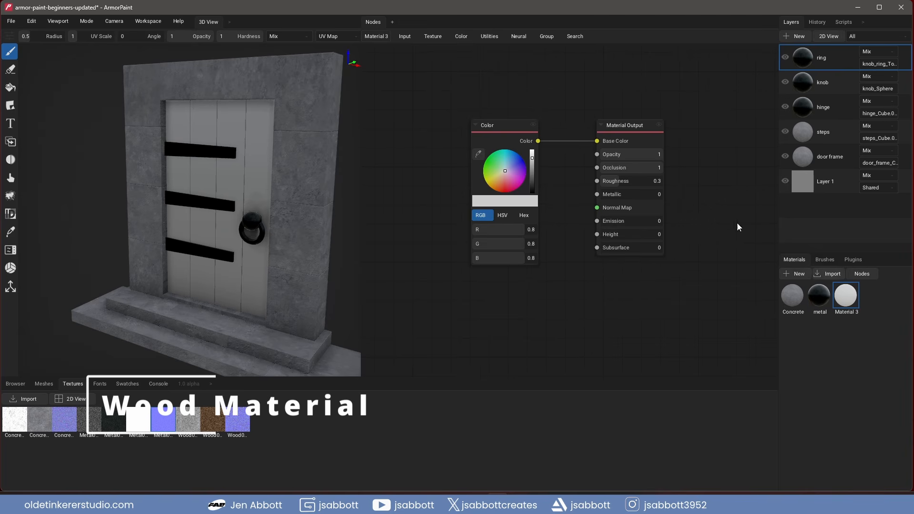
pyautogui.moveTo(360, 108); pyautogui.dragTo(521, 109)
pyautogui.click(533, 36)
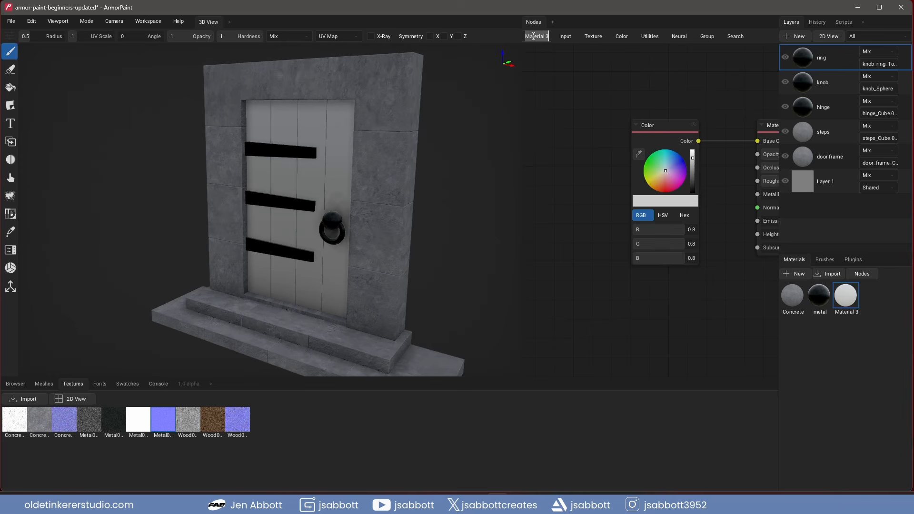
pyautogui.write('wood')
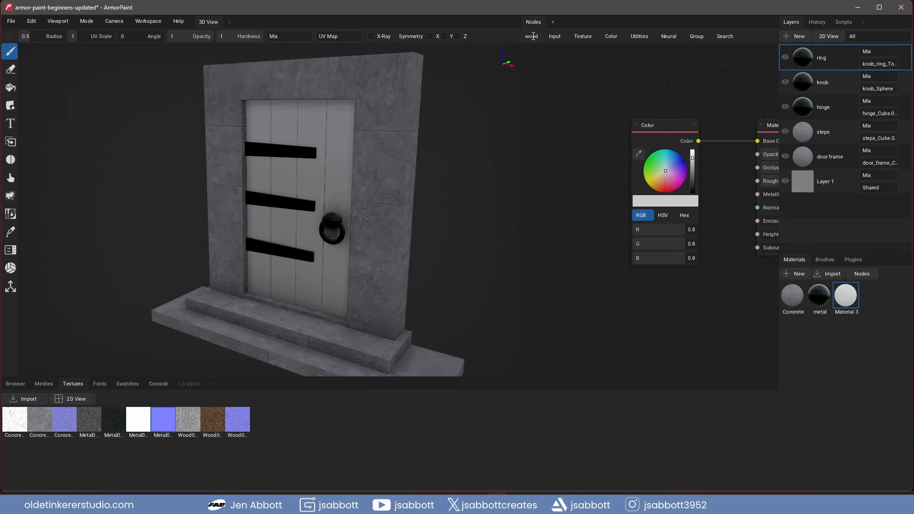
pyautogui.press('Return')
pyautogui.click(523, 127)
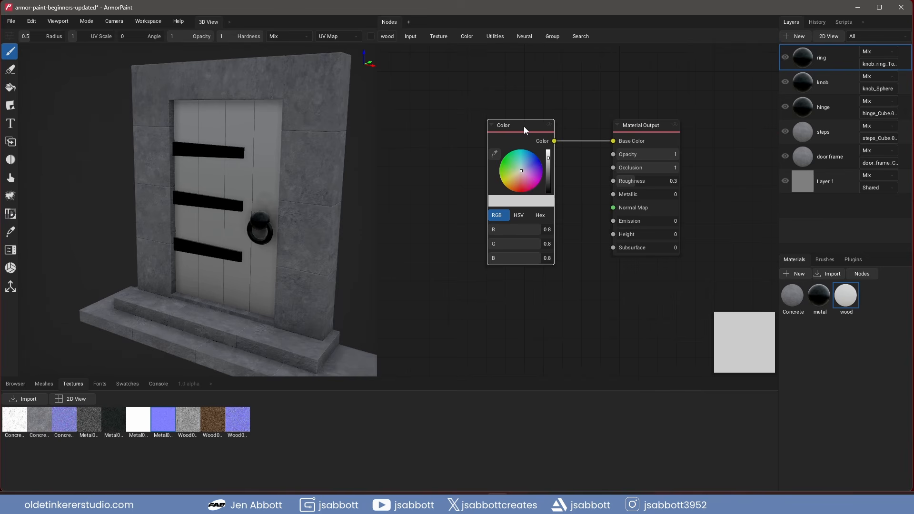
pyautogui.press('Delete')
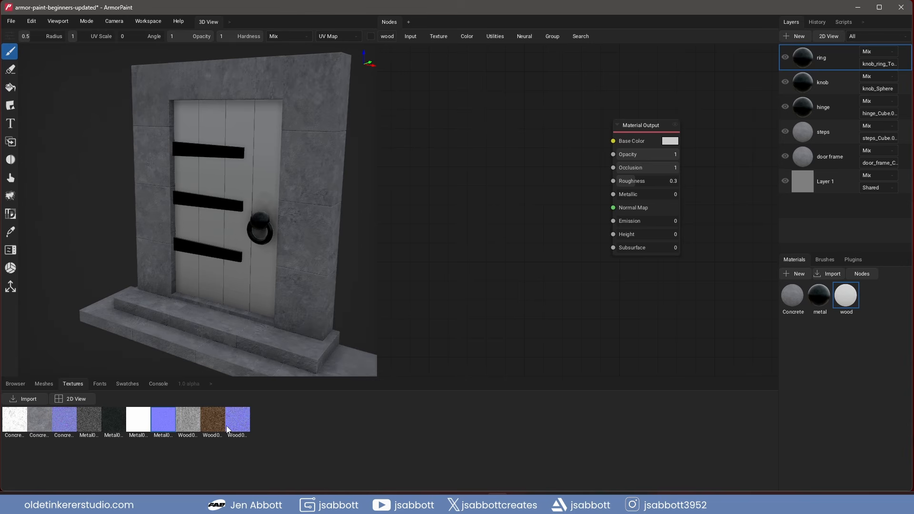
# Add the Wood039 roughness texture to the wood material and connect its Color output to Roughness.
pyautogui.moveTo(191, 419); pyautogui.dragTo(482, 230)
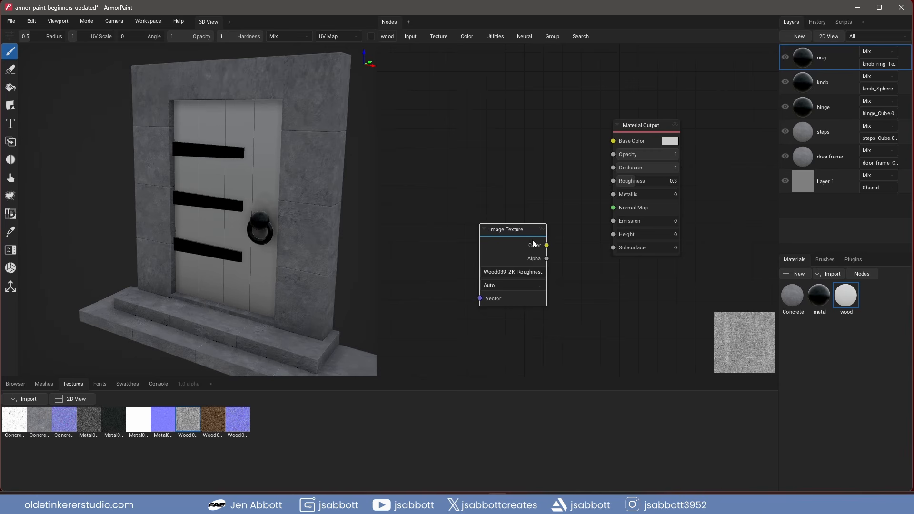
pyautogui.moveTo(544, 245); pyautogui.dragTo(613, 181)
pyautogui.moveTo(526, 230); pyautogui.dragTo(527, 177)
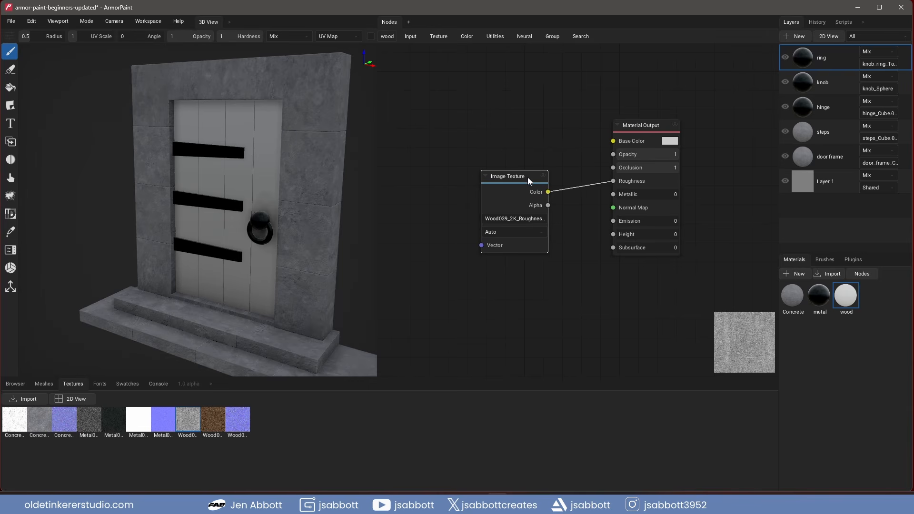
# Add the Wood039 color and normal textures as nodes and connect them to Base Color and Normal Map.
pyautogui.moveTo(209, 417); pyautogui.dragTo(516, 106)
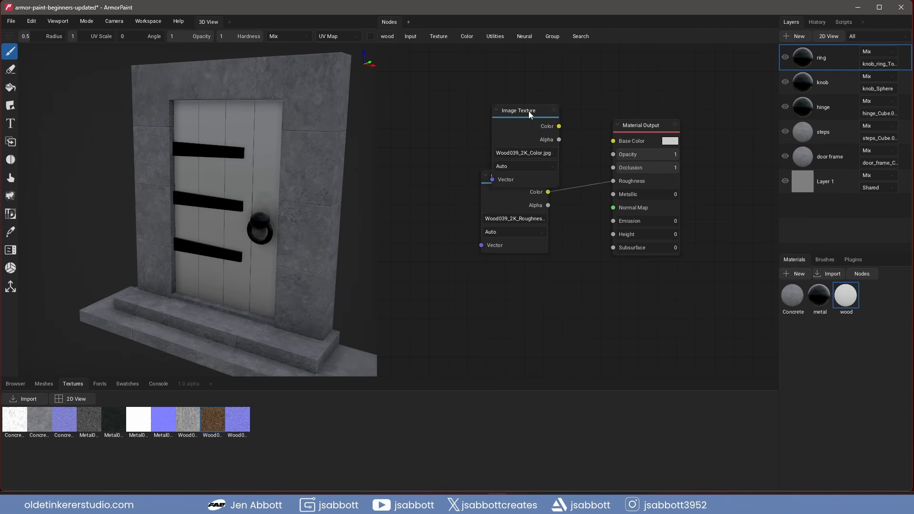
pyautogui.moveTo(529, 111); pyautogui.dragTo(517, 85)
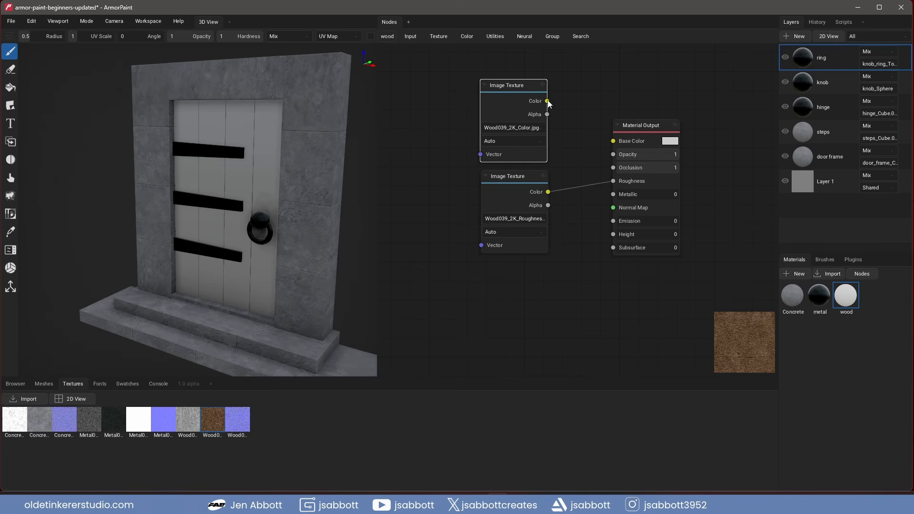
pyautogui.moveTo(607, 140); pyautogui.dragTo(614, 142)
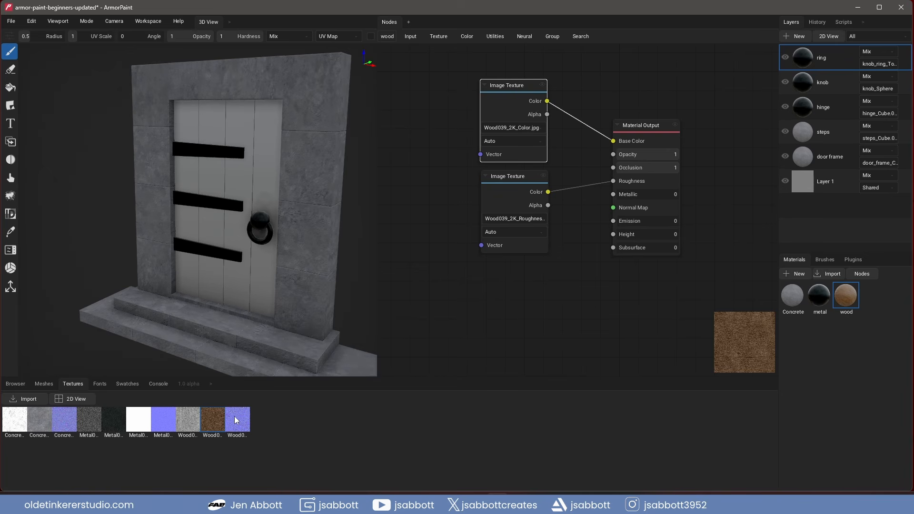
pyautogui.moveTo(234, 416); pyautogui.dragTo(613, 208)
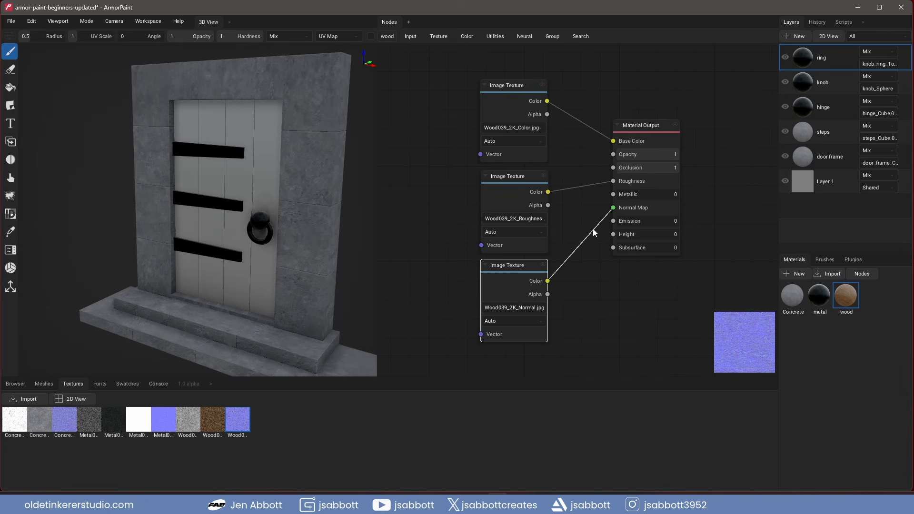
# Apply the wood material to the model as a new layer named door and assign it to door_Cube.001.
pyautogui.moveTo(840, 295); pyautogui.dragTo(235, 199)
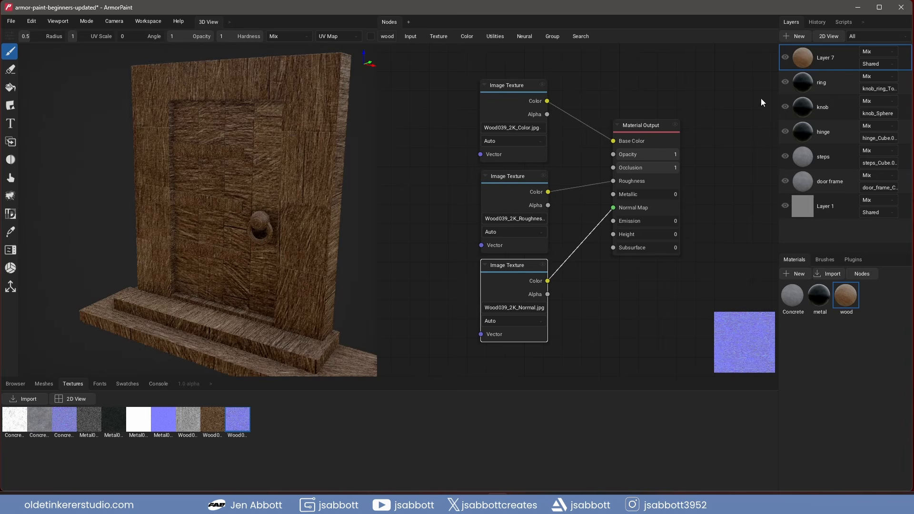
pyautogui.click(864, 65)
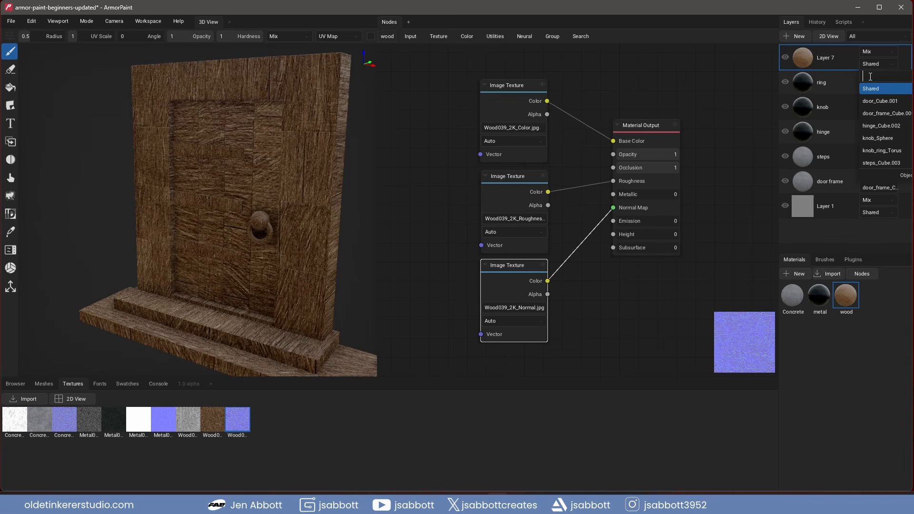
pyautogui.click(872, 101)
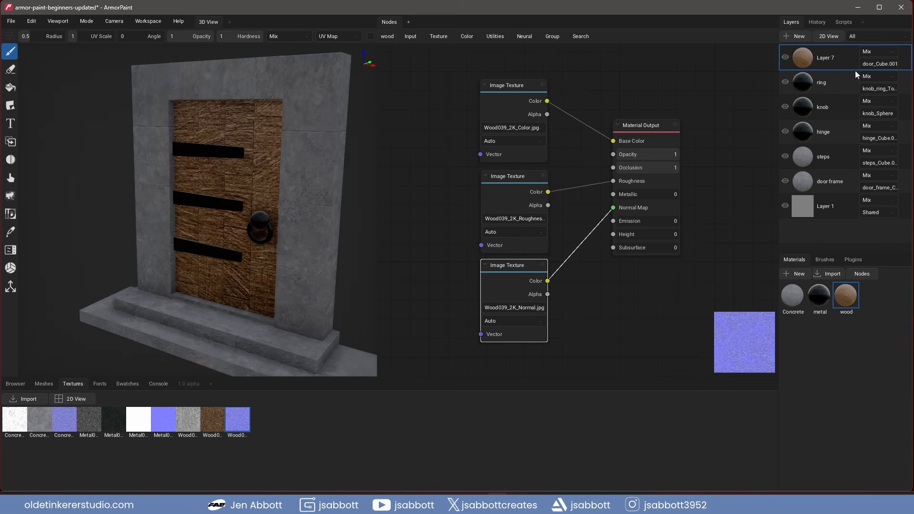
# Add a Mapping node to the wood material in front of the image textures.
pyautogui.click(579, 41)
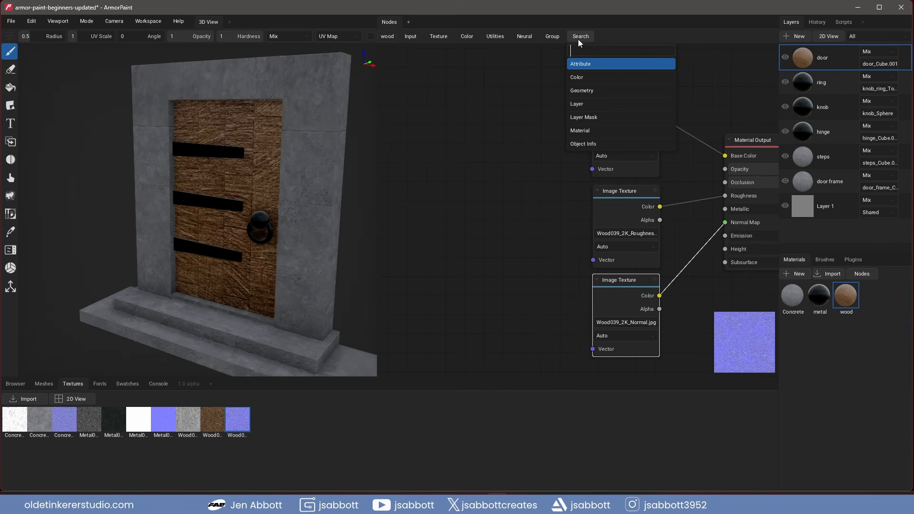
pyautogui.write('mapp')
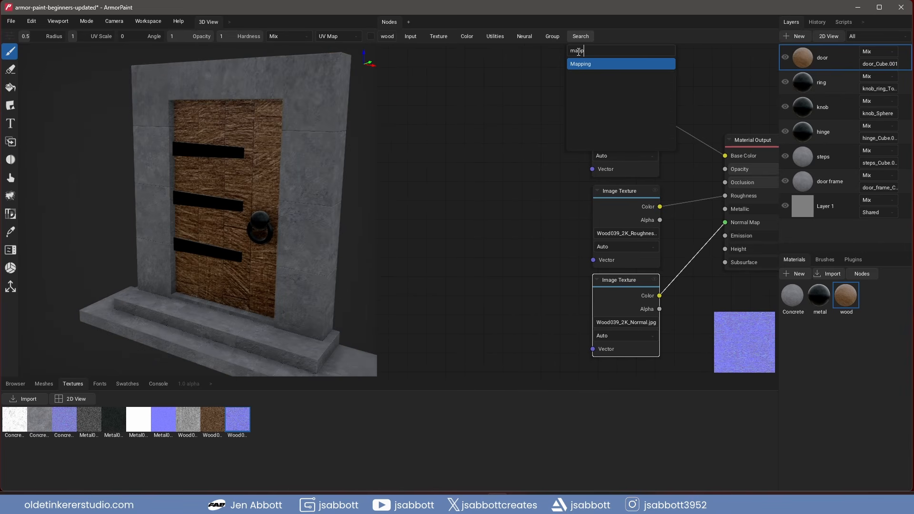
pyautogui.click(584, 66)
pyautogui.click(499, 116)
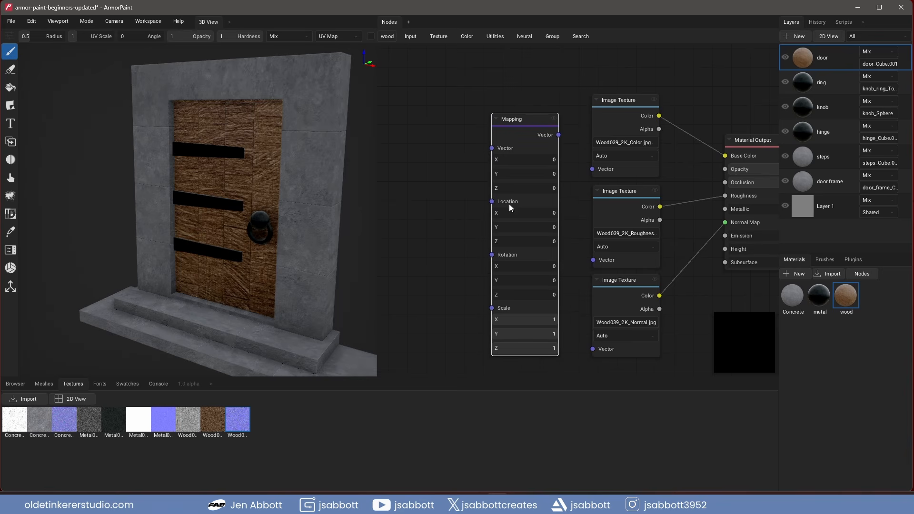
# Set the Mapping node's Scale to 5 on X, Y and Z and connect its Vector output to all three wood image textures.
pyautogui.click(519, 322)
pyautogui.write('5')
pyautogui.press('Tab')
pyautogui.write('5')
pyautogui.press('Tab')
pyautogui.write('5')
pyautogui.click(429, 275)
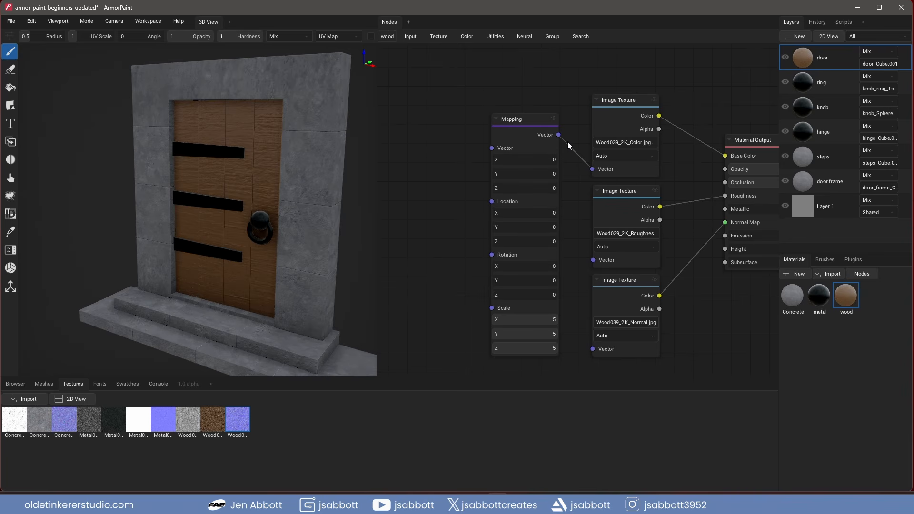
pyautogui.moveTo(558, 135); pyautogui.dragTo(589, 259)
pyautogui.moveTo(563, 153); pyautogui.dragTo(589, 347)
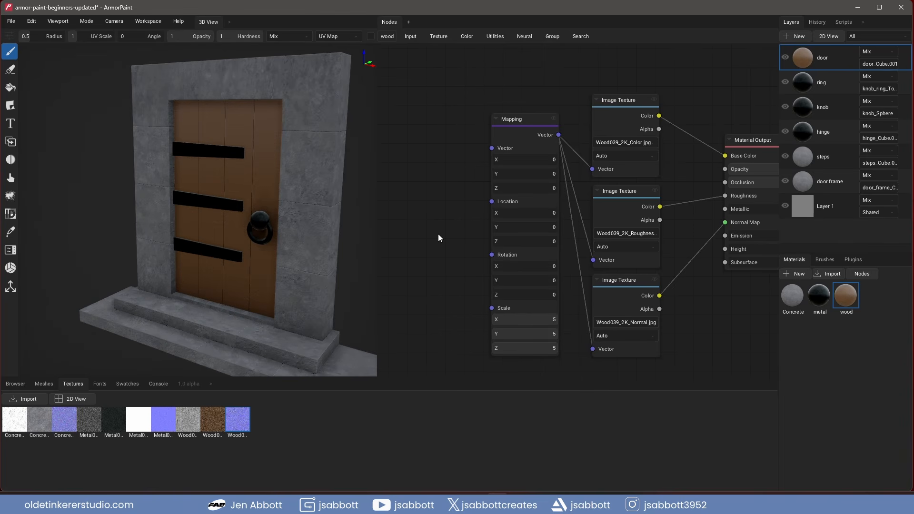
# Add a UV Map node to the wood material and connect it to the Mapping node's Vector, Location, Rotation and Scale.
pyautogui.click(580, 37)
pyautogui.write('uv')
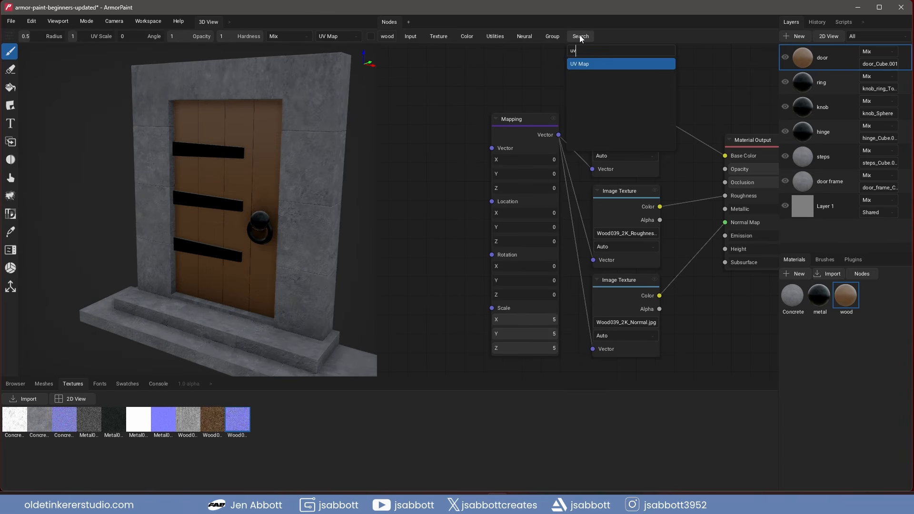
pyautogui.click(597, 64)
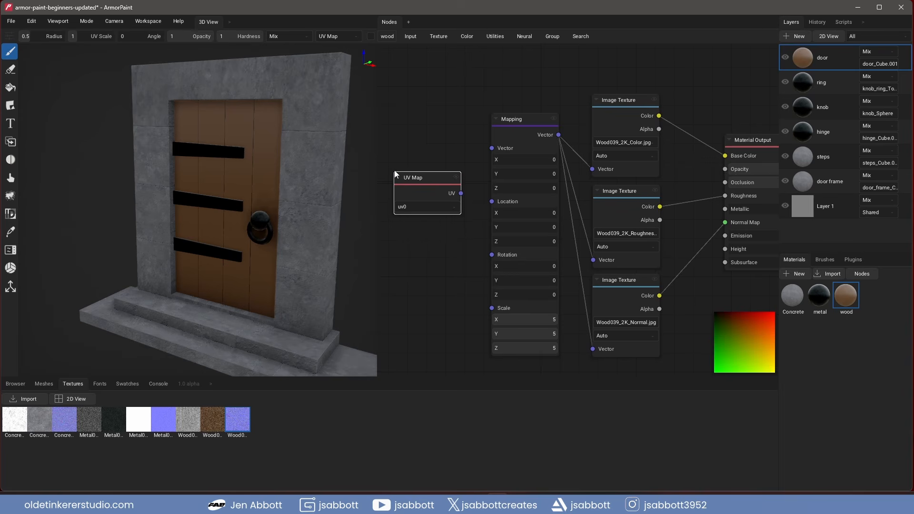
pyautogui.click(394, 170)
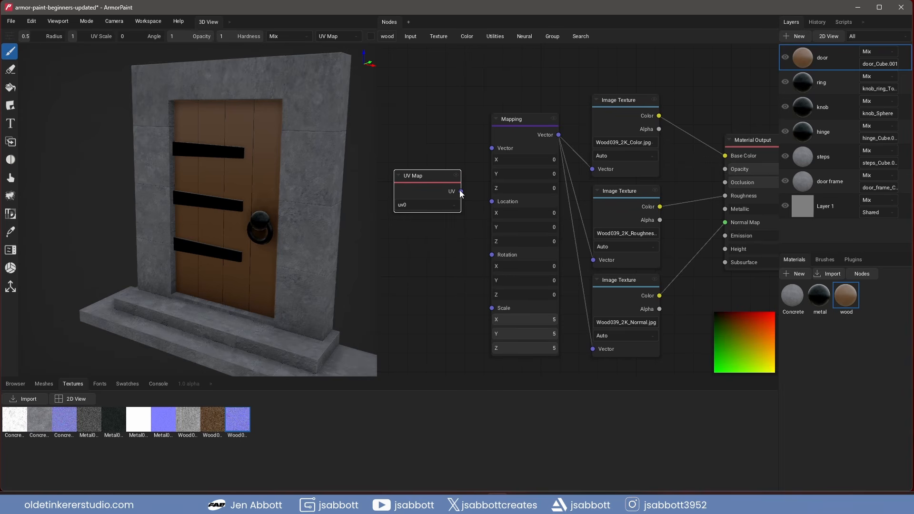
pyautogui.moveTo(460, 191); pyautogui.dragTo(491, 148)
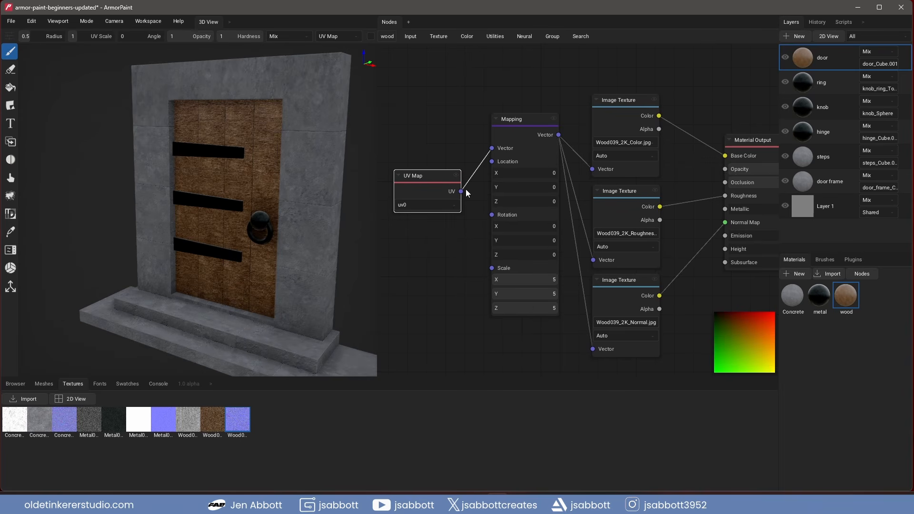
pyautogui.moveTo(461, 191); pyautogui.dragTo(492, 188)
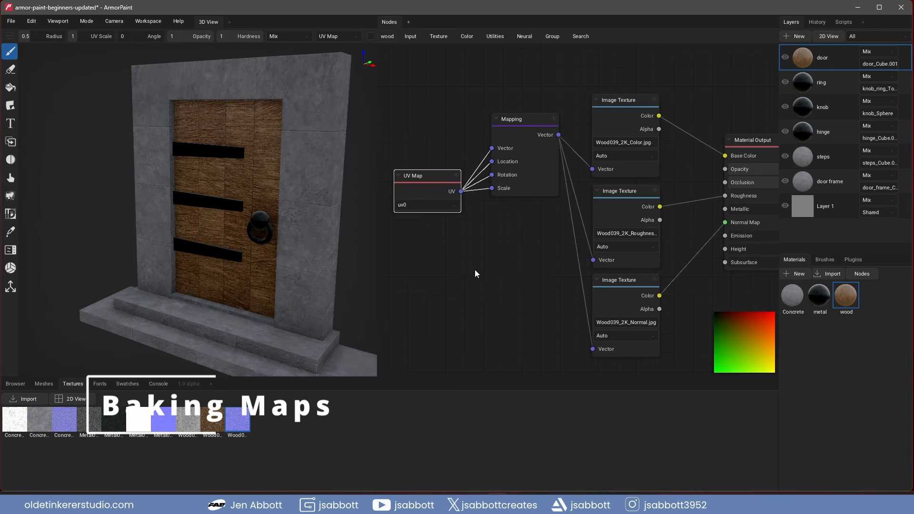
pyautogui.moveTo(428, 181); pyautogui.dragTo(432, 153)
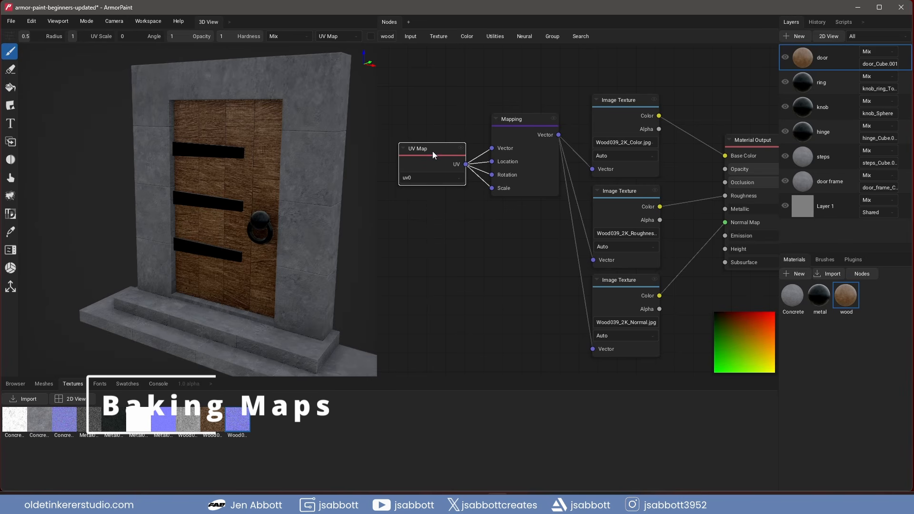
# Activate the Bake tool and export the visible layers to disk as lp-door textures at 2048, 8bit png, generic preset.
pyautogui.click(6, 253)
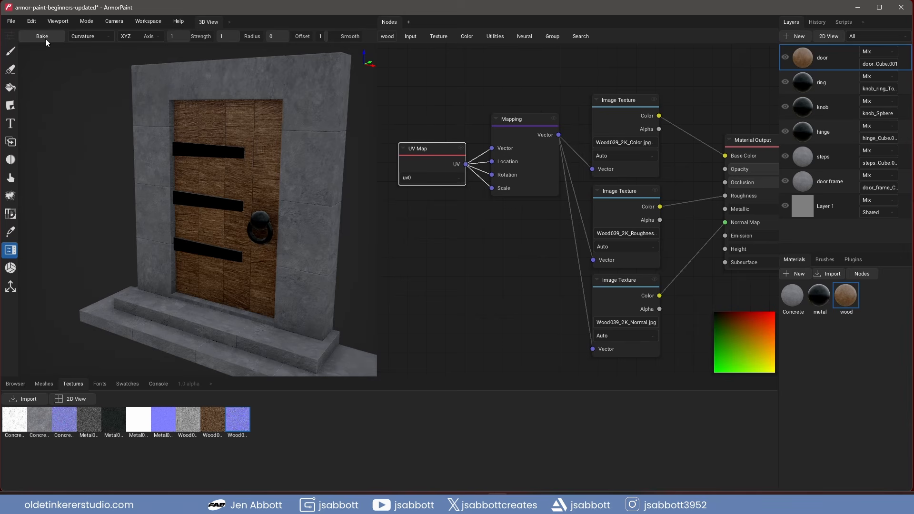
pyautogui.click(11, 22)
pyautogui.moveTo(55, 159)
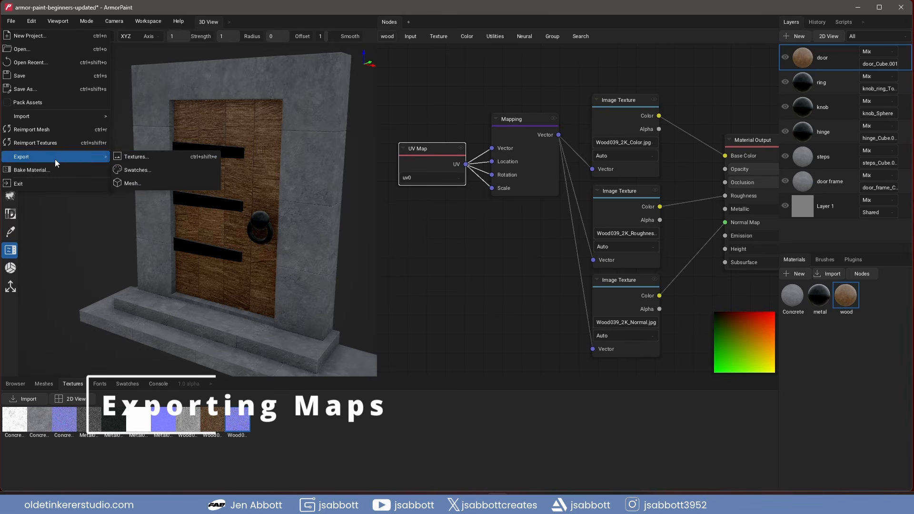
pyautogui.click(150, 156)
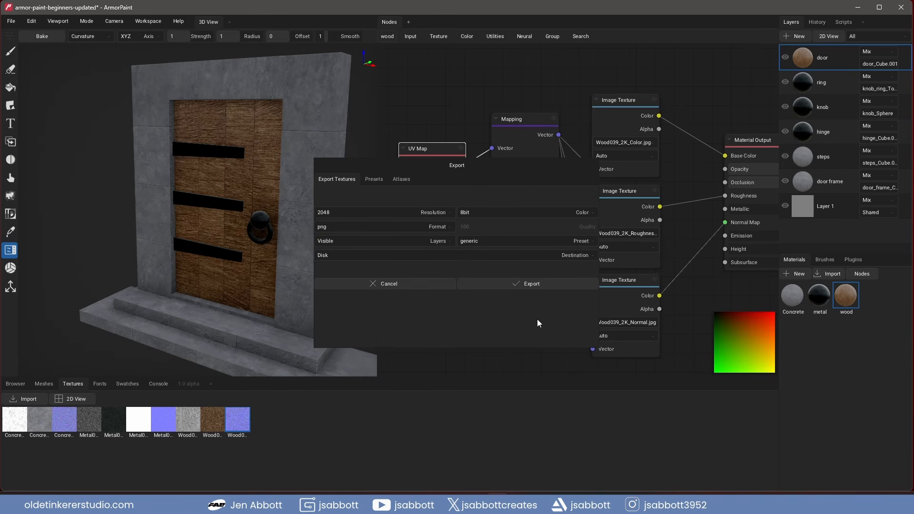
pyautogui.click(526, 284)
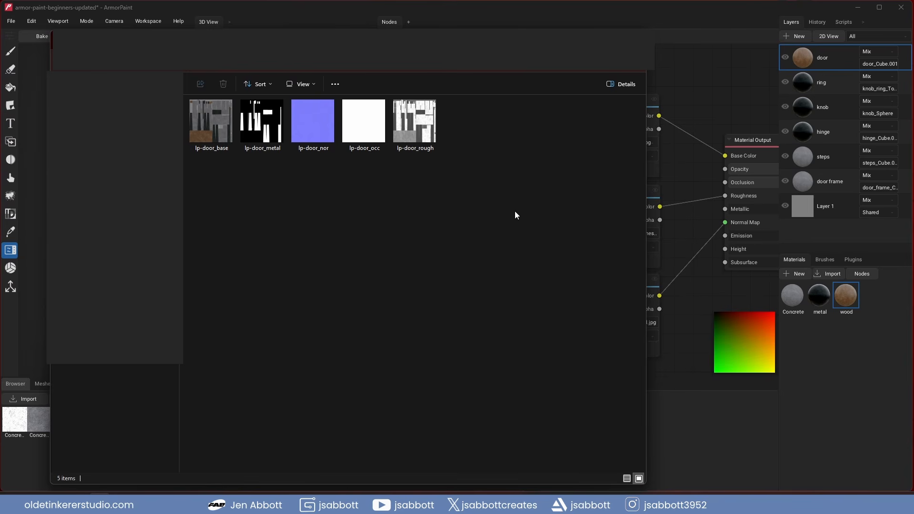